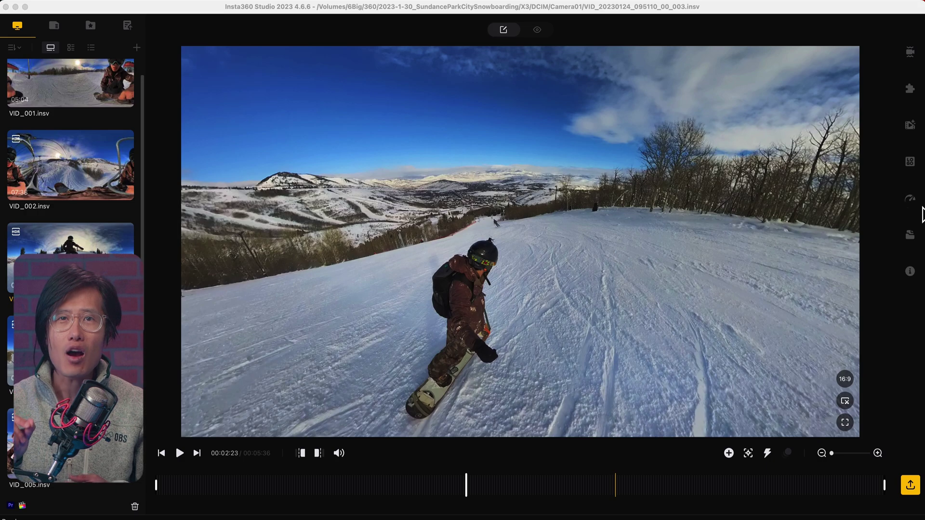
Add the Speed, Elevation, Direction, Total Distance, Slope and Route stats gauges to the clip.
left_click(910, 200)
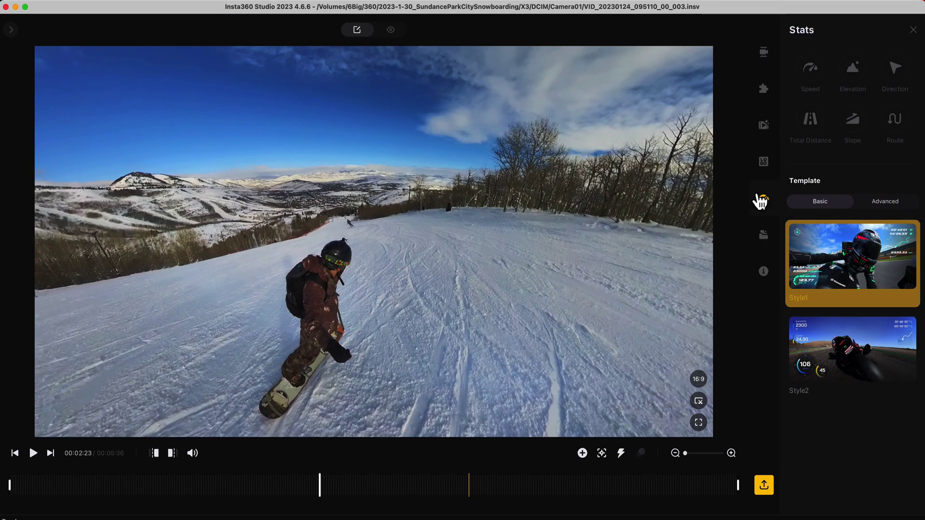
left_click(811, 72)
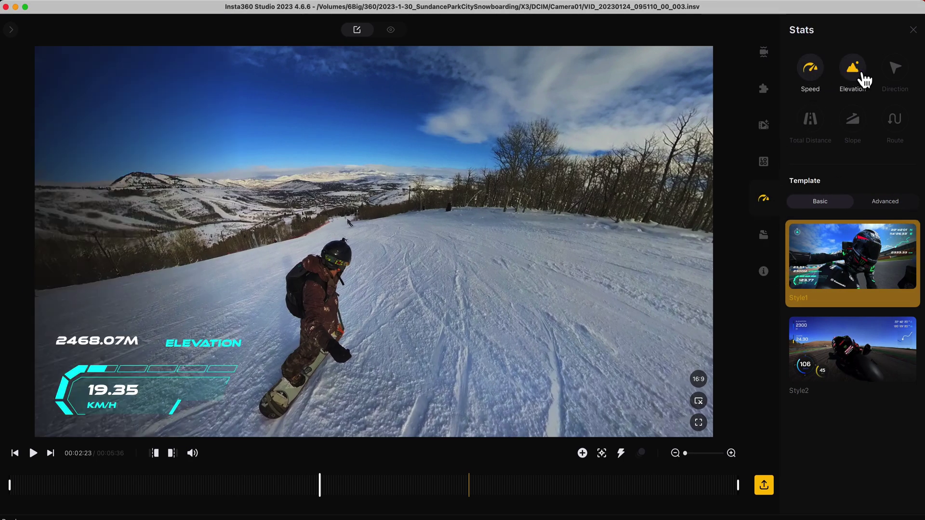
left_click(897, 77)
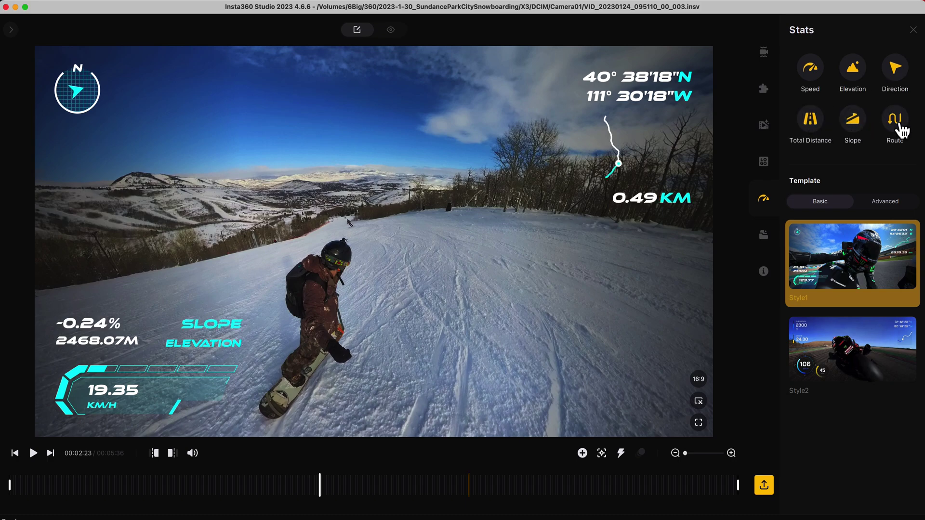
Apply the Style2 overlay template after comparing it with Style1, and show its Advanced settings.
left_click(855, 366)
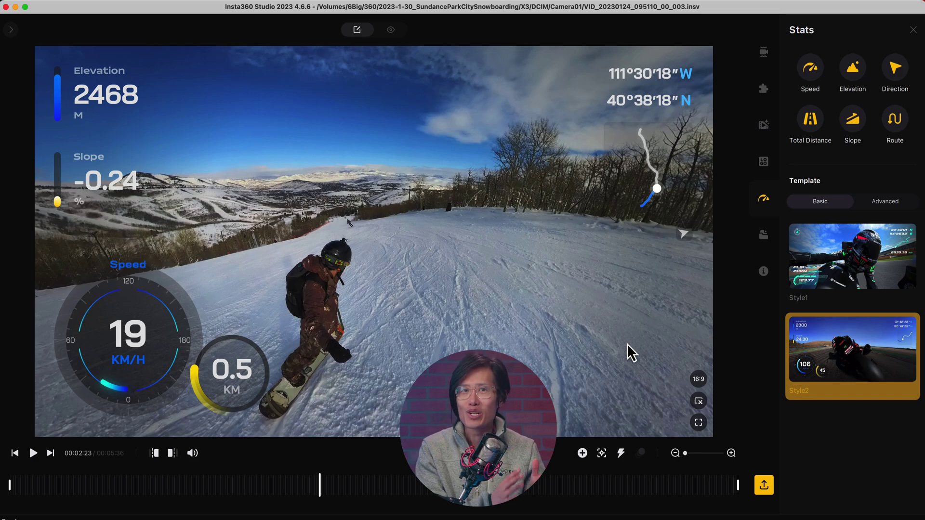
left_click(846, 271)
left_click(871, 346)
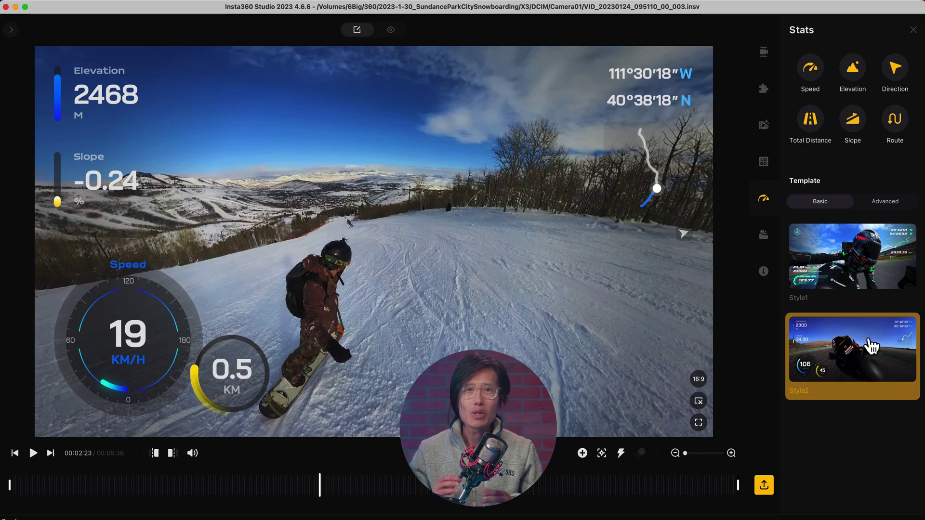
left_click(885, 201)
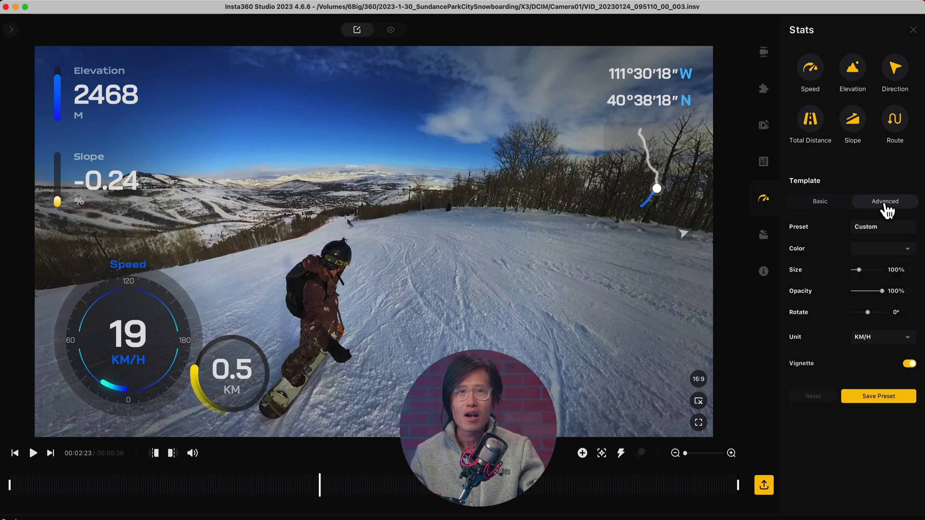
Make the overlay orange with MPH units, reset its rotation, and set opacity to 80%.
left_click(891, 249)
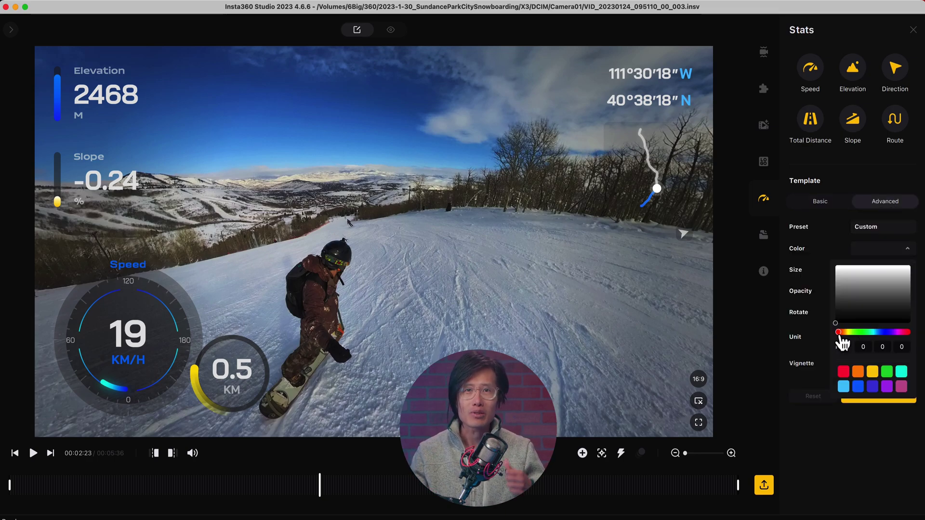
left_click(861, 334)
left_click(858, 372)
left_click(882, 336)
left_click(868, 366)
left_click_drag(877, 312, 875, 295)
left_click(908, 312)
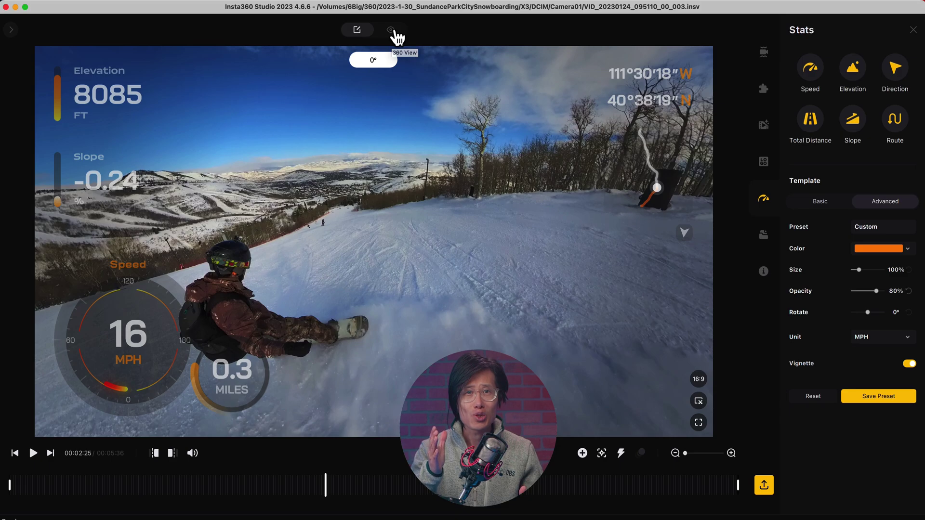
Switch to the plain 360 View and reframe the preview onto the snowboarder.
left_click(392, 30)
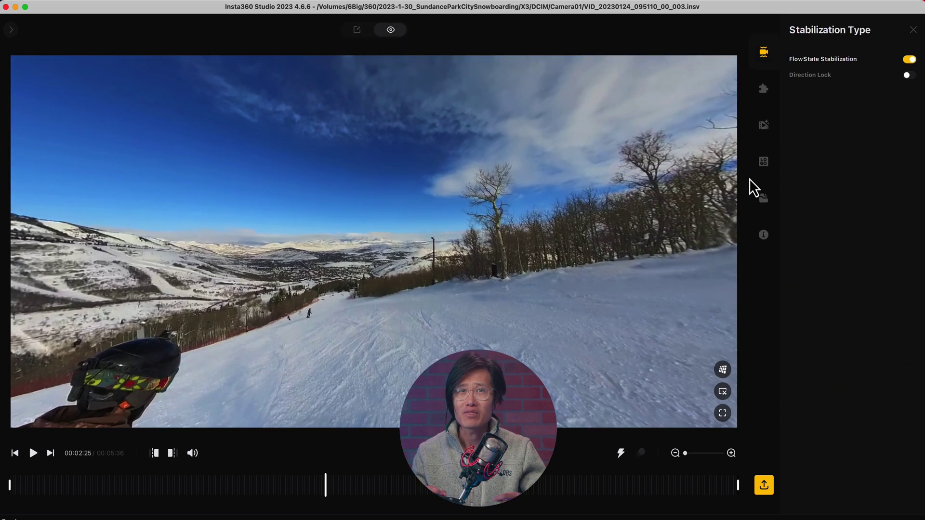
left_click_drag(450, 335, 496, 258)
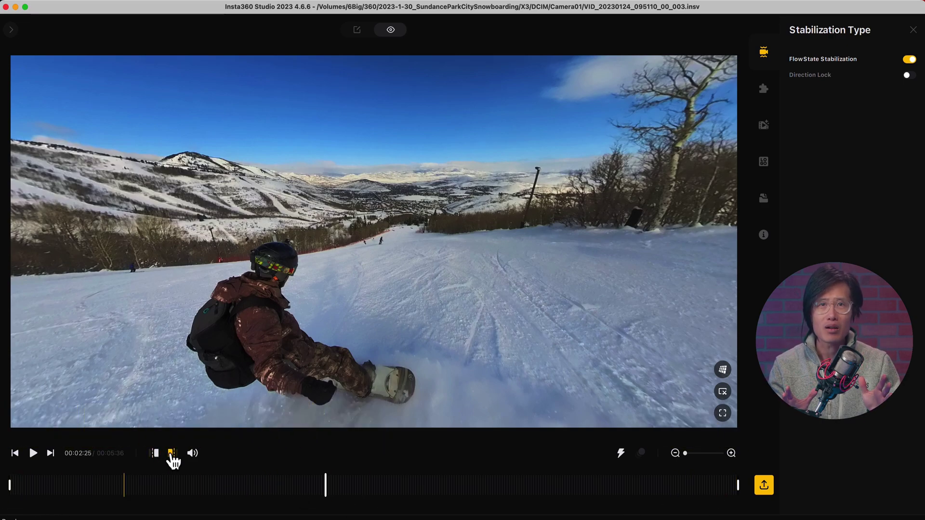
Choose Export 360 video with ProRes 422 as the encoding format.
key("super+e")
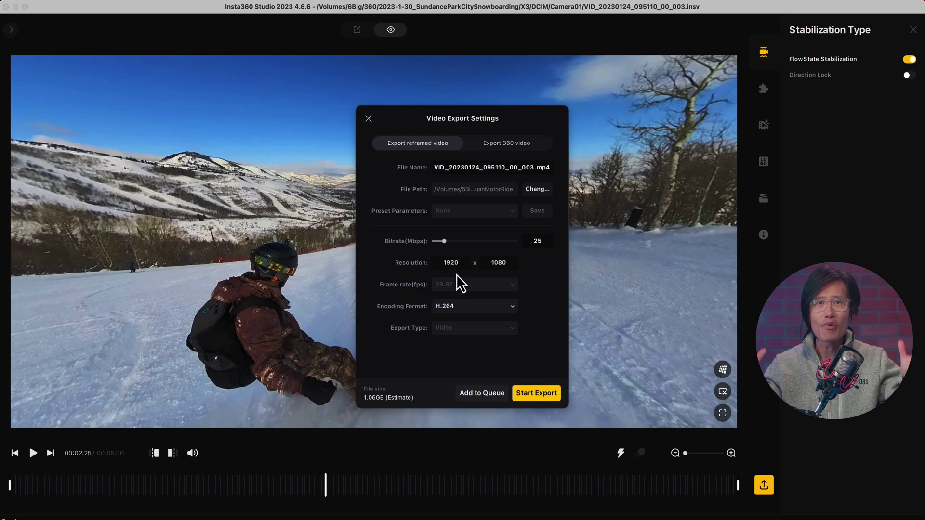
left_click(506, 150)
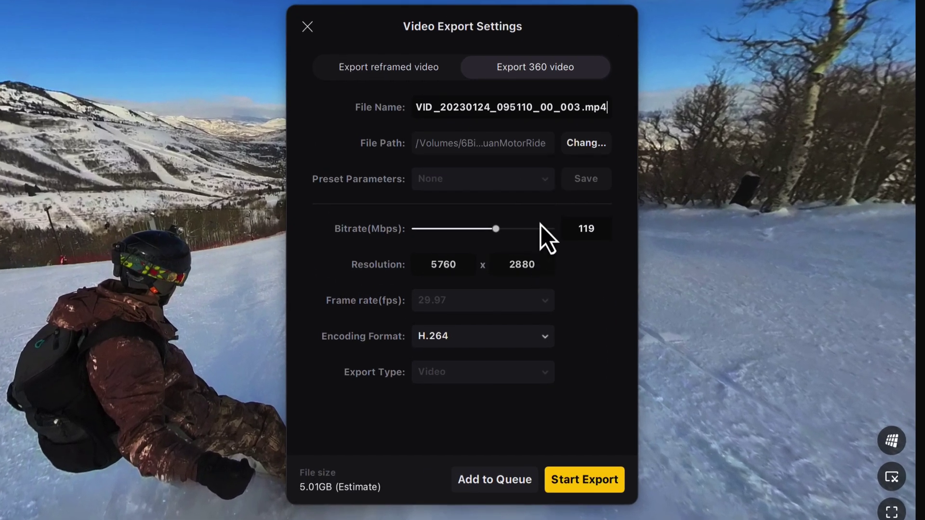
left_click(541, 342)
left_click(488, 414)
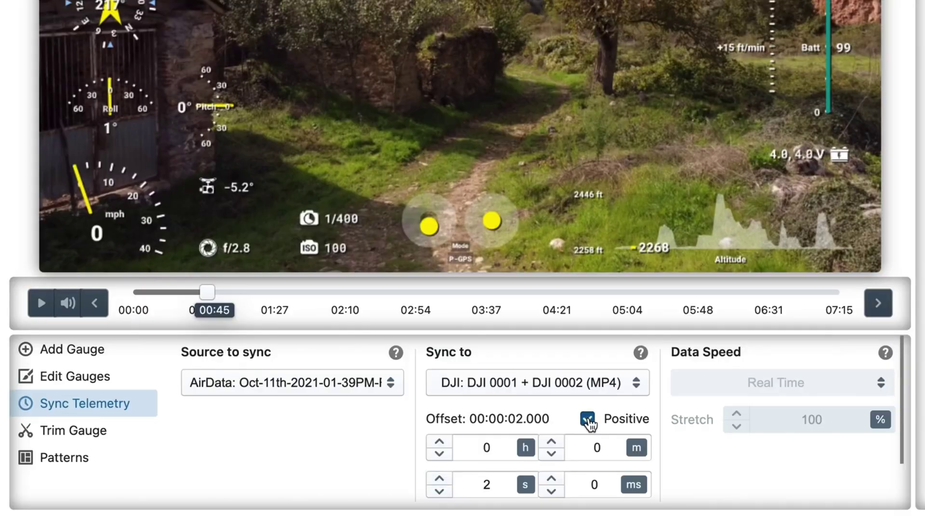
Set the telemetry offset to −3 seconds and replay from 00:43 to confirm gauge sync.
left_click(587, 418)
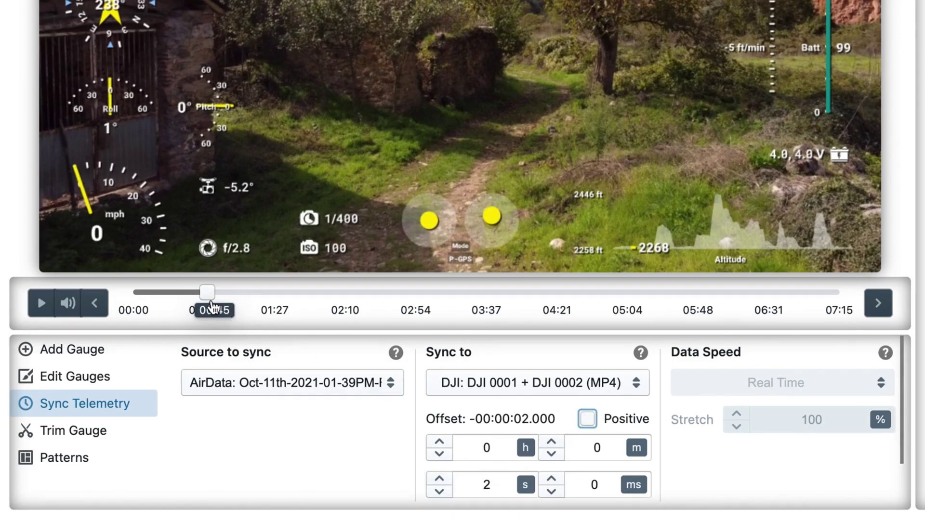
scroll(212, 309, "up", 4)
left_click(41, 505)
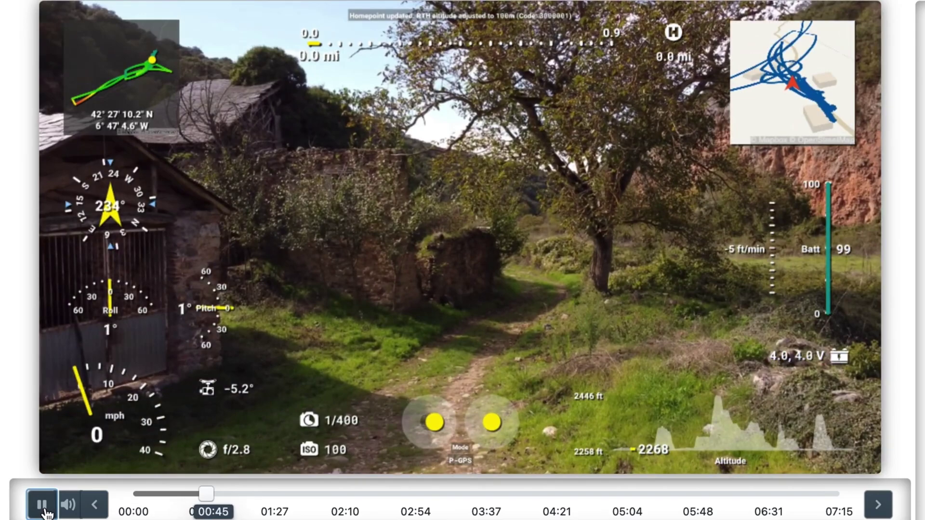
left_click(43, 511)
scroll(557, 510, "down", 4)
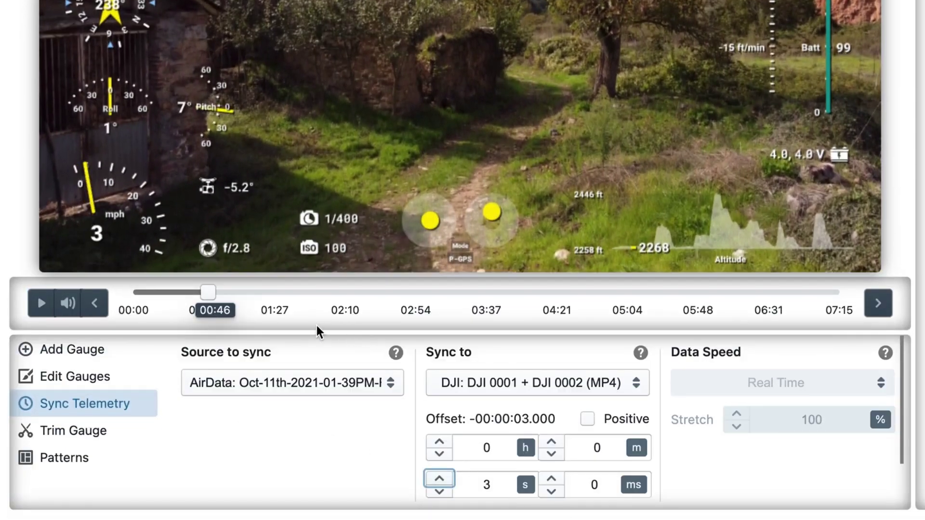
left_click_drag(211, 293, 201, 292)
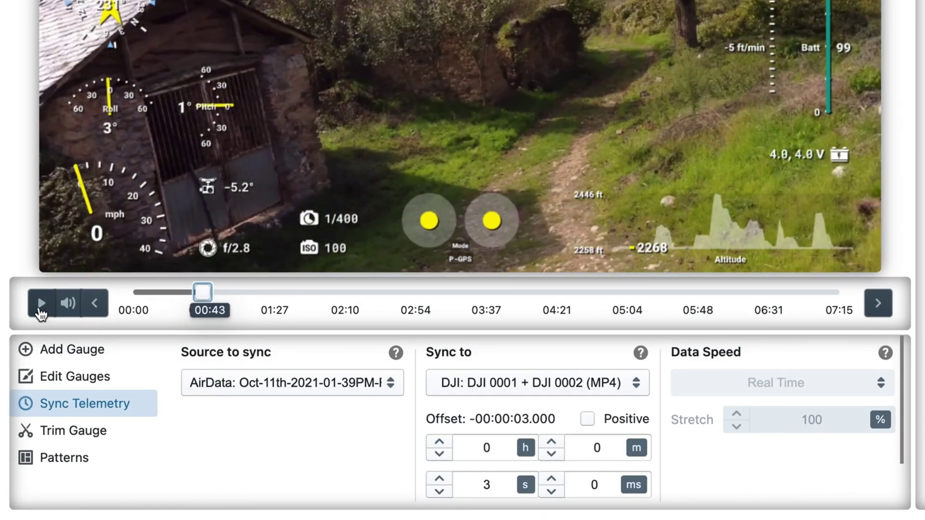
left_click(41, 314)
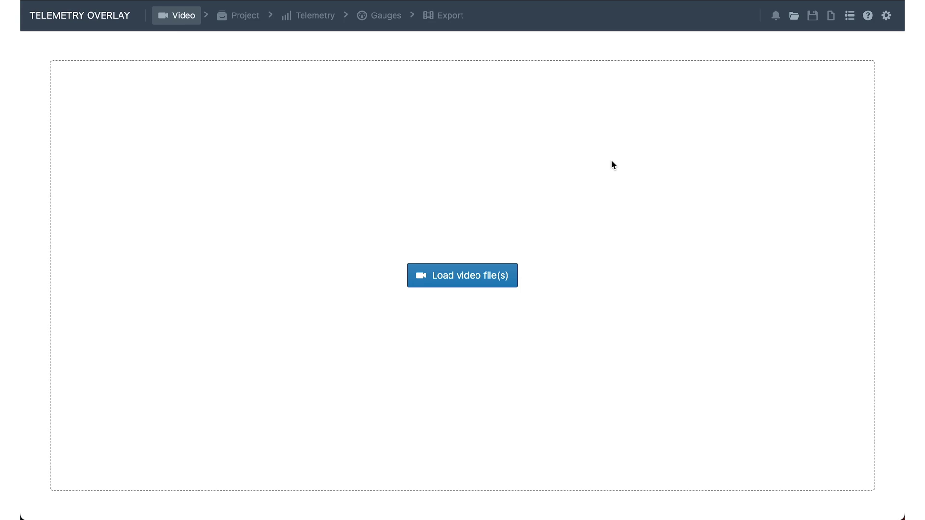
Enable Equirectangular VR under Advanced and make Equirectangular VR the Default Pattern.
left_click(887, 17)
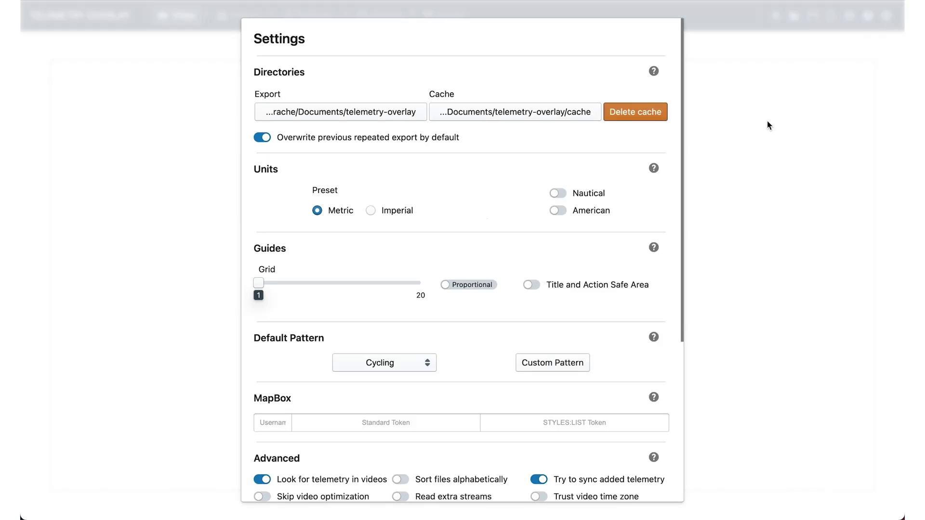
scroll(579, 226, "down", 5)
left_click(493, 344)
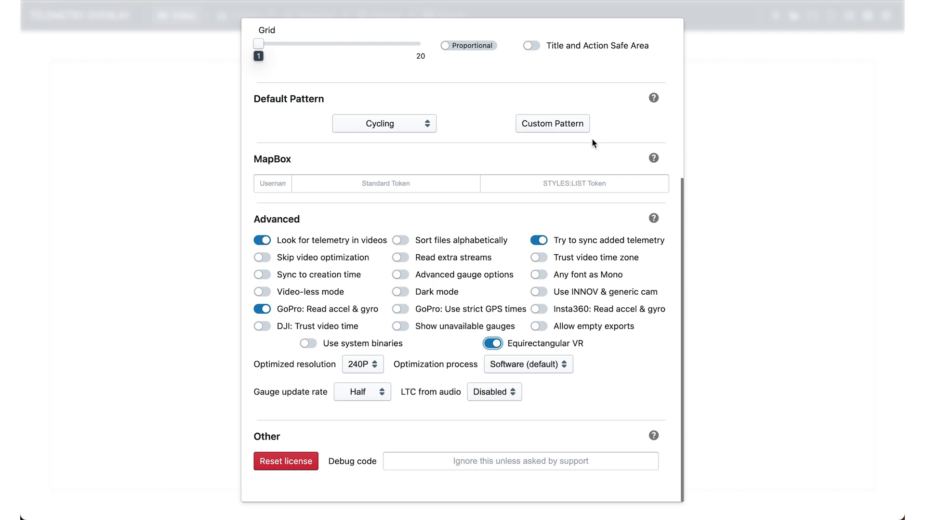
scroll(592, 137, "up", 3)
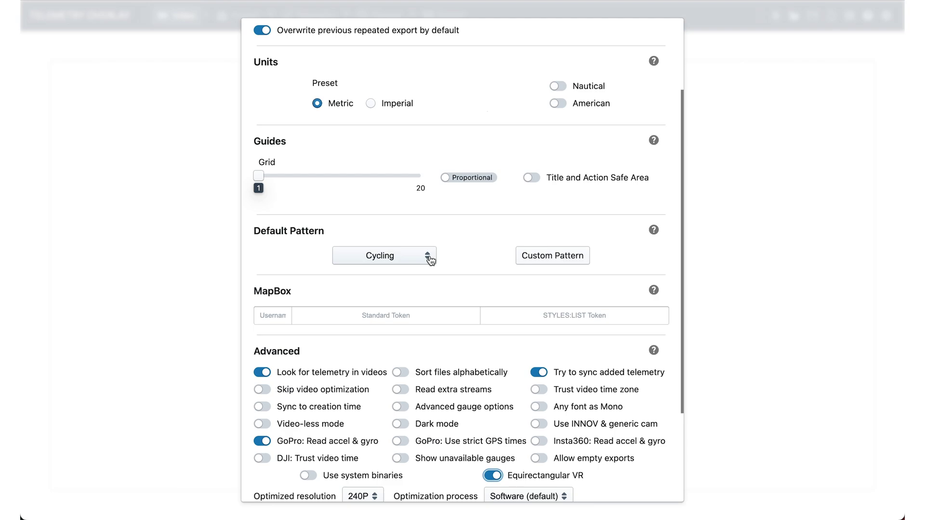
left_click(429, 258)
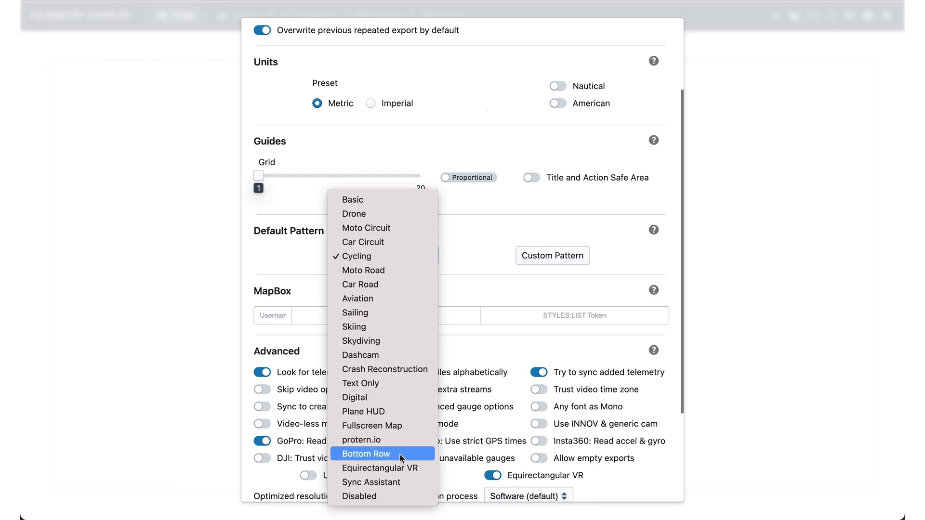
left_click(397, 473)
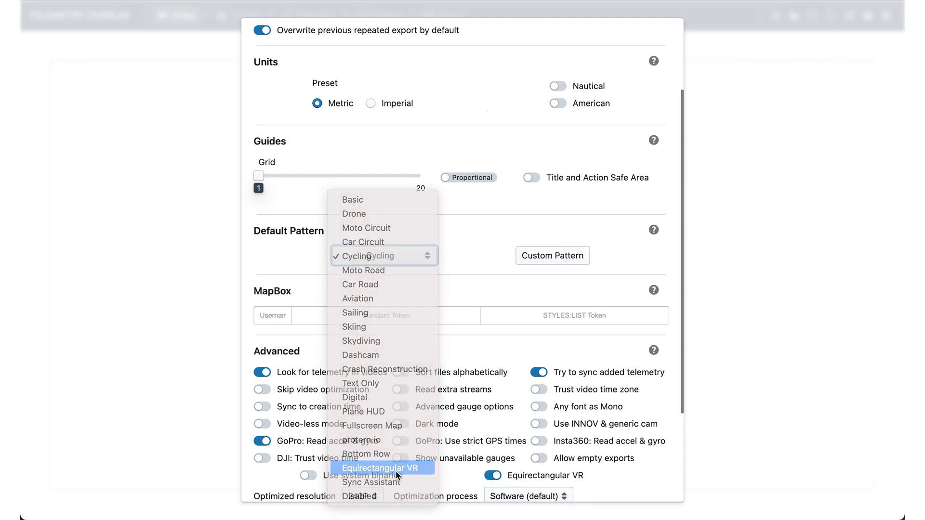
left_click(721, 182)
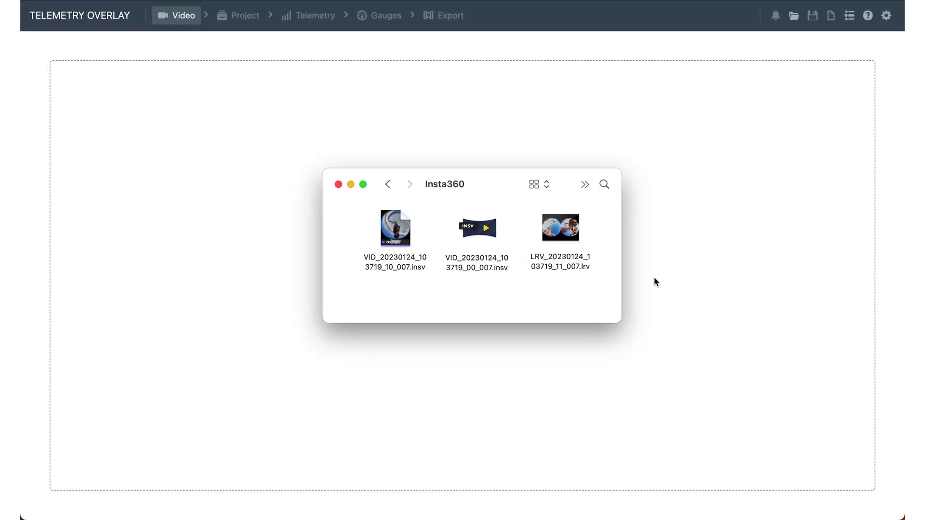
Load equirectangular.mp4 from Finder into the Load video file(s) drop zone.
scroll(575, 281, "right", 3)
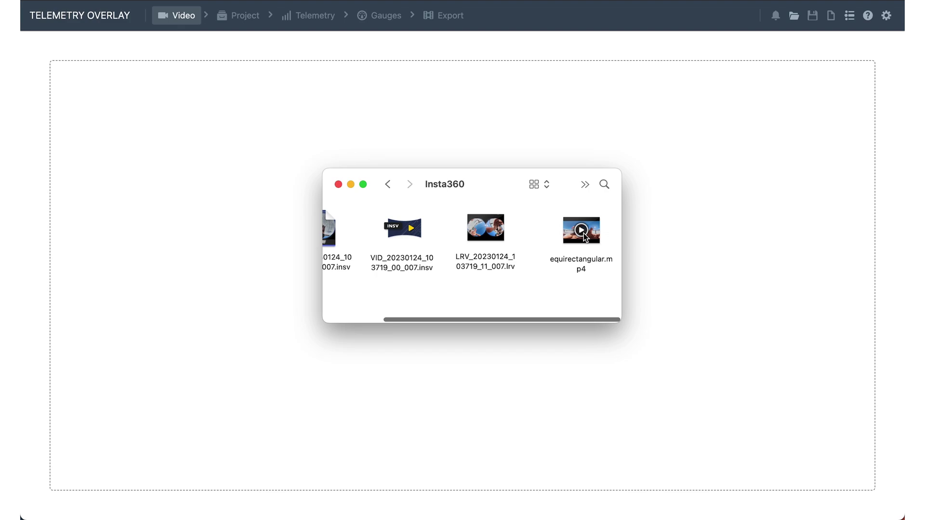
left_click_drag(583, 234, 690, 280)
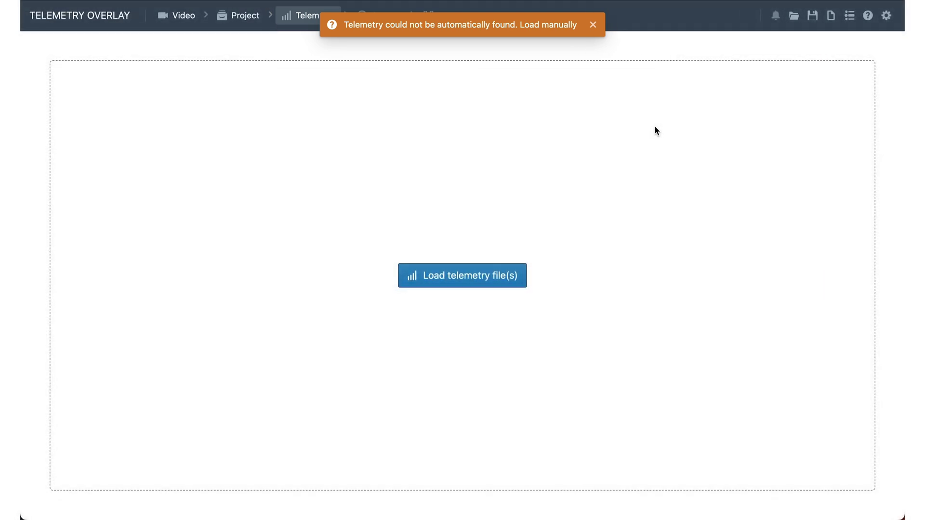
Load VID_20230124_103719_00_007.insv as telemetry, dismiss the warning, and scrub to about 01:57.
key("super+Tab")
scroll(480, 301, "left", 5)
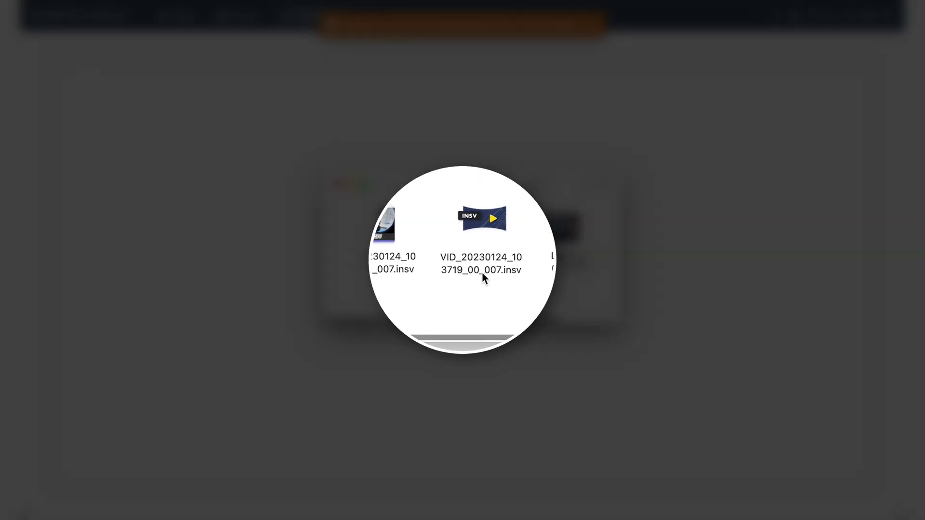
left_click(478, 269)
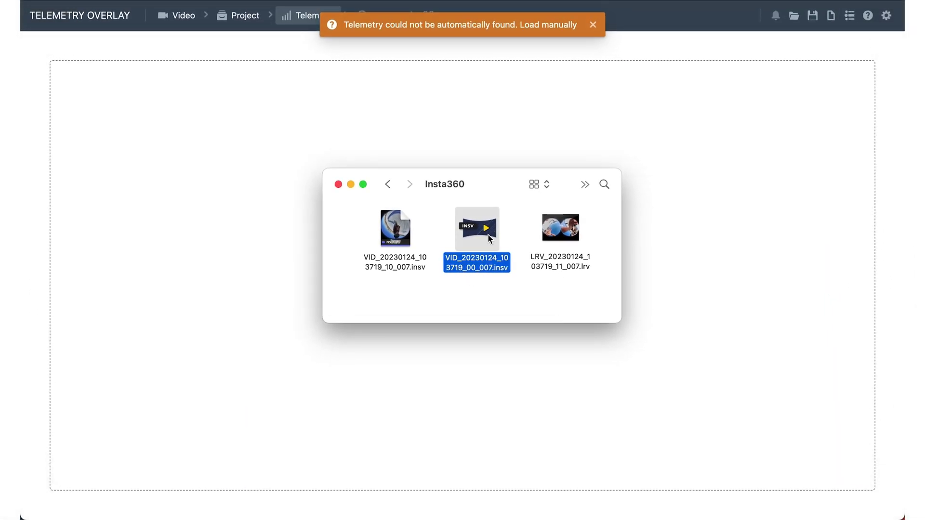
left_click_drag(488, 238, 283, 149)
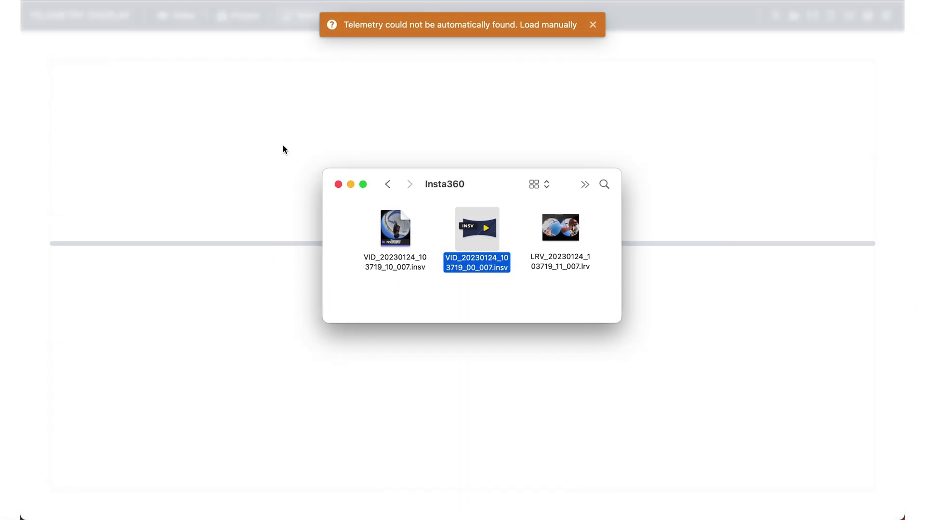
left_click(596, 26)
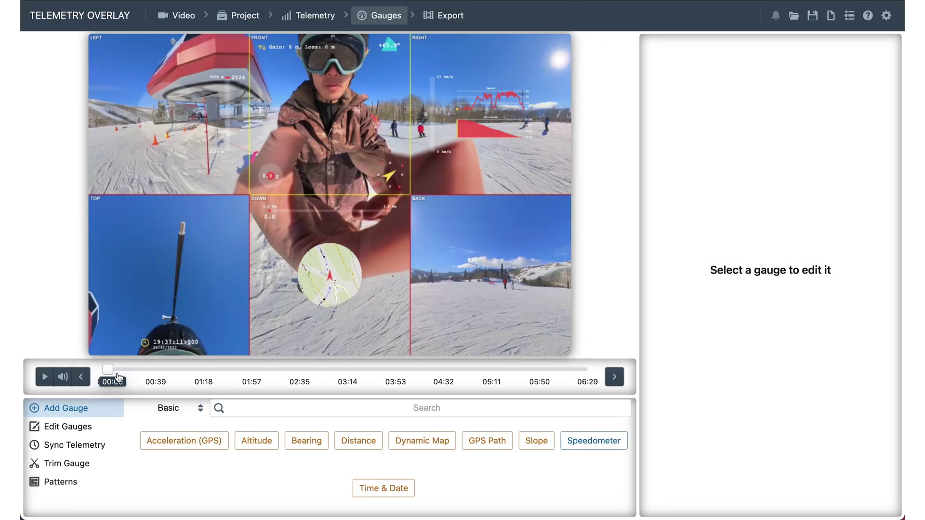
left_click_drag(111, 370, 252, 375)
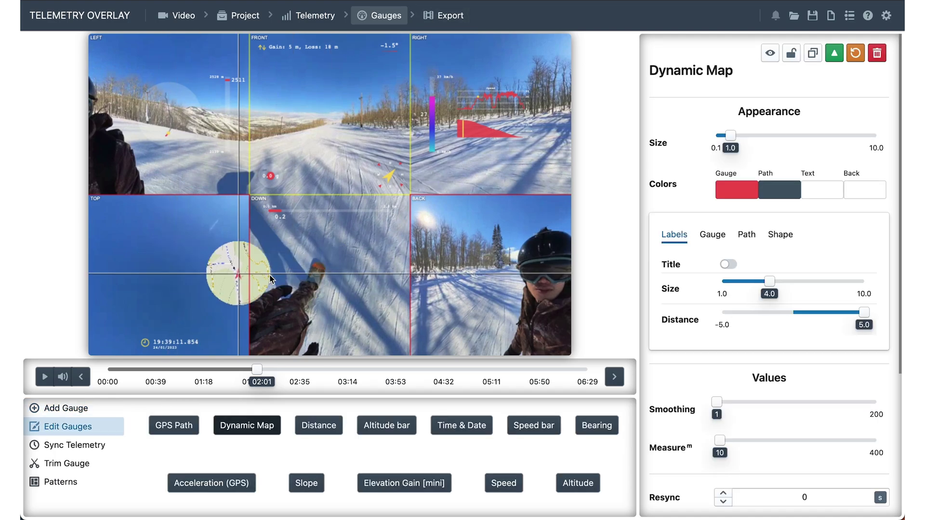
Shrink the Altitude gauge to size 0.2 and place it in the RIGHT panel.
left_click(577, 484)
left_click_drag(733, 153, 717, 153)
left_click_drag(337, 123, 486, 142)
Add an Advanced Glowing Speedometer at size 1.9 in the TOP panel.
left_click(73, 409)
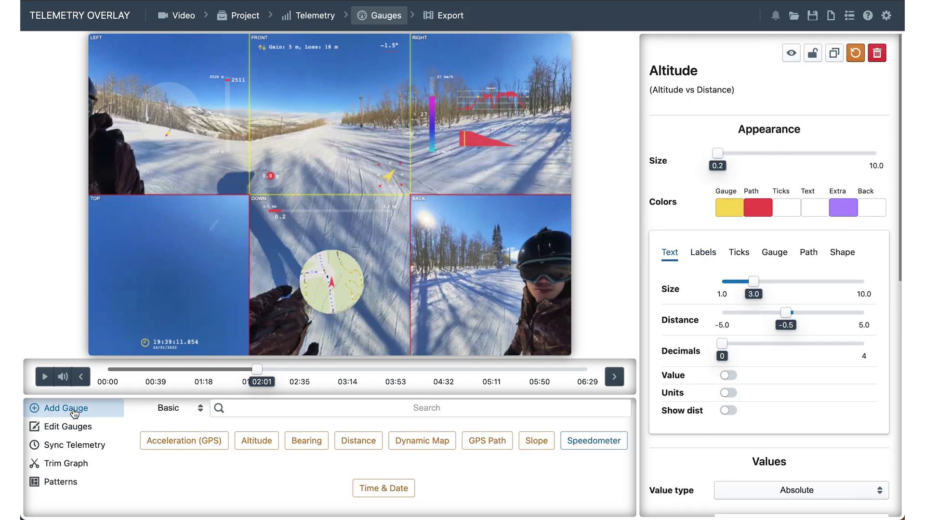
left_click(159, 408)
left_click(188, 423)
left_click(244, 450)
left_click_drag(721, 153, 745, 153)
left_click_drag(294, 203, 183, 261)
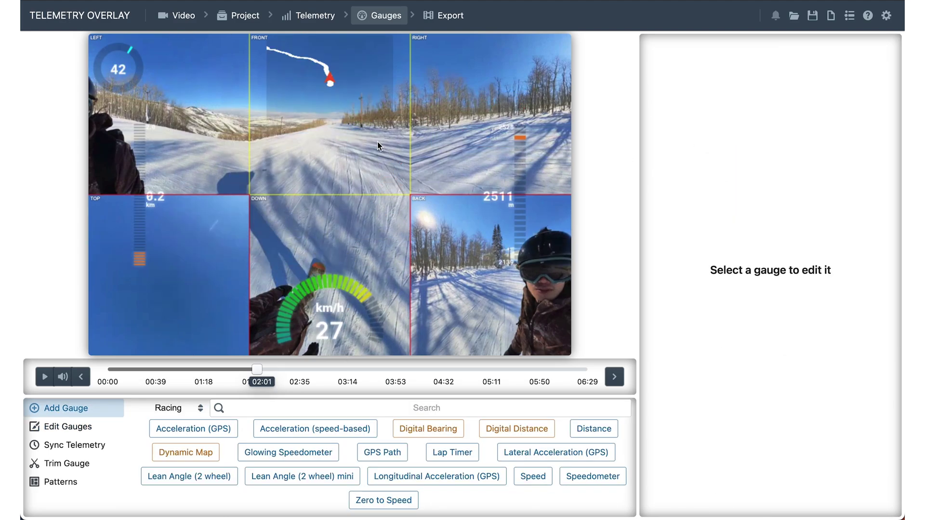
Add a round Dynamic Map with a smaller arrow, and move the 2D Speed gauge out of DOWN.
left_click(188, 450)
left_click(780, 234)
left_click(783, 292)
left_click(782, 277)
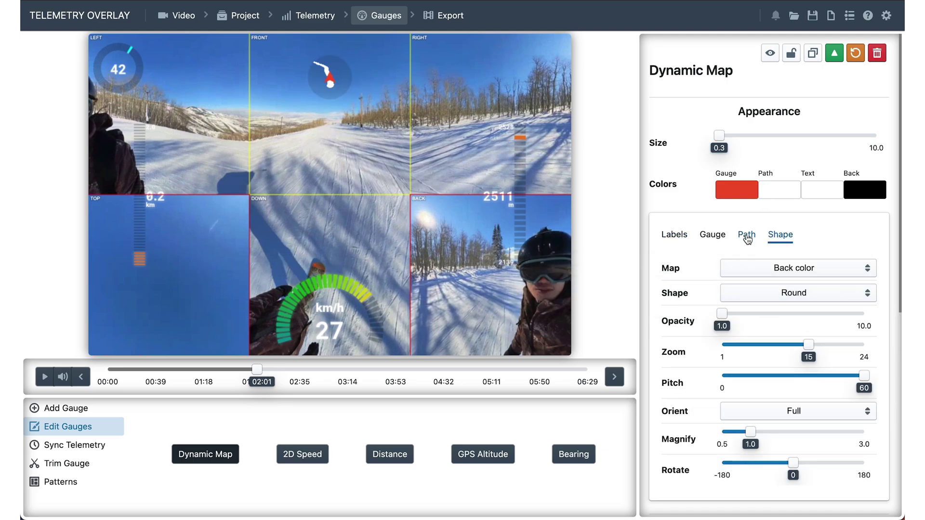
left_click(747, 235)
left_click(716, 241)
left_click_drag(801, 299, 772, 299)
left_click_drag(329, 318, 329, 178)
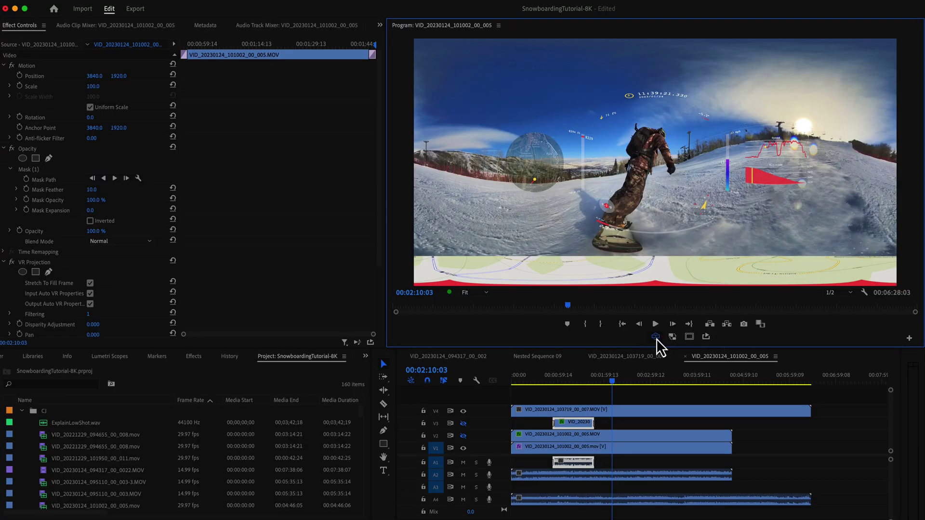
Show the Program monitor as VR video and rotate to reveal the speed, altitude and map overlays.
left_click(655, 338)
left_click_drag(666, 130, 724, 132)
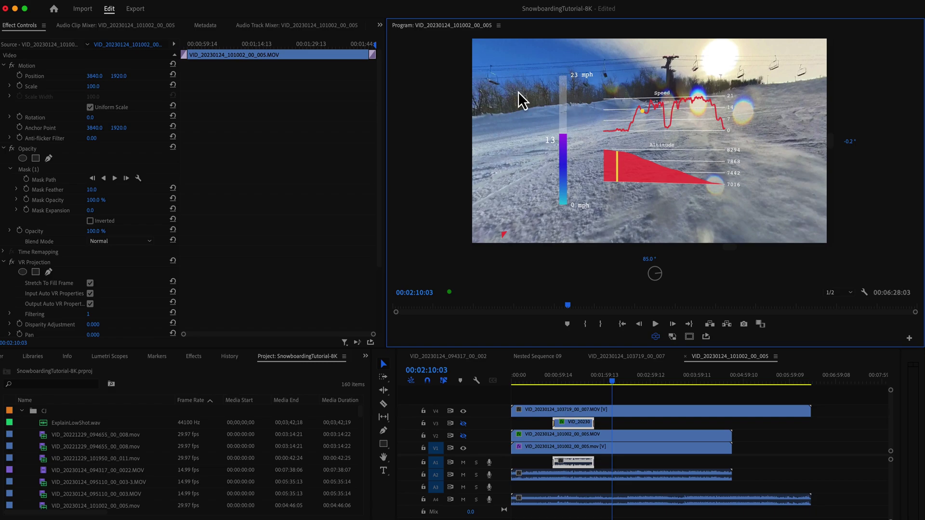
left_click_drag(647, 167, 689, 155)
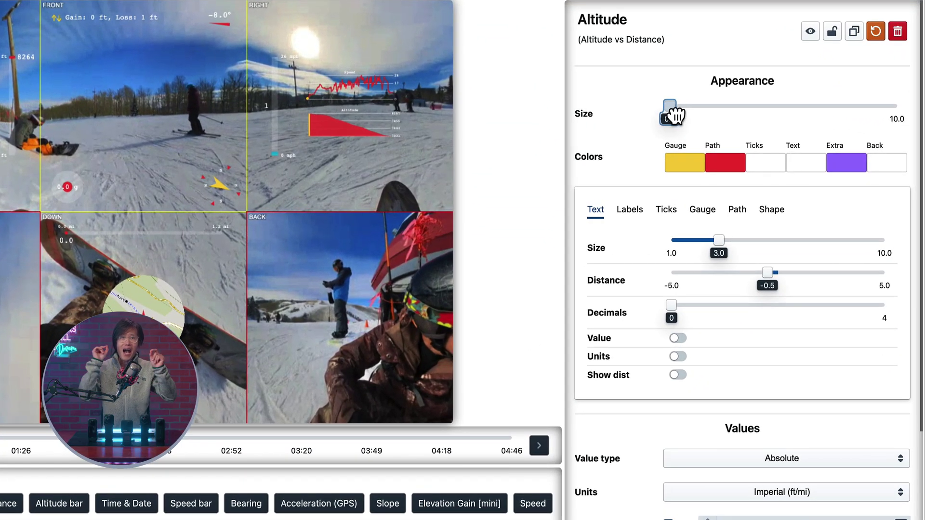
Shrink the Altitude graph slightly, then select the Speed bar gauge for editing.
left_click_drag(674, 116, 672, 115)
left_click(358, 87)
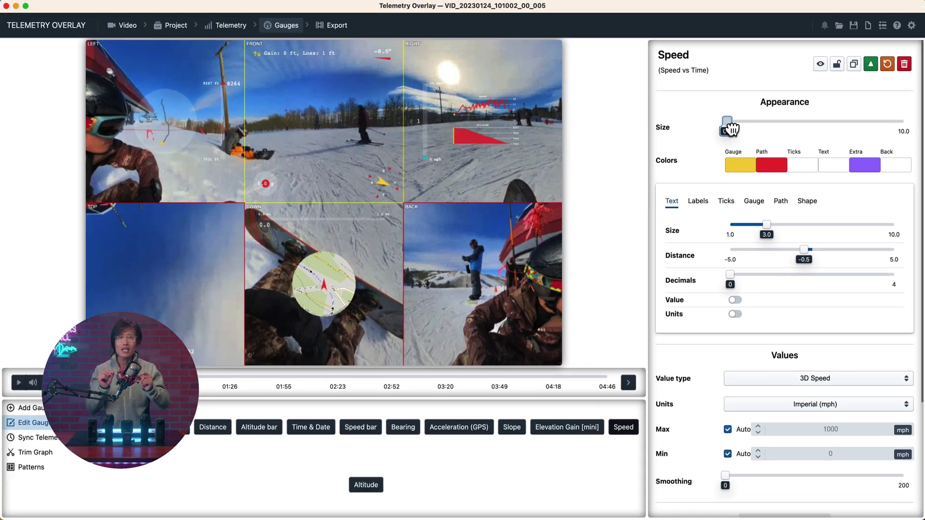
left_click(310, 115)
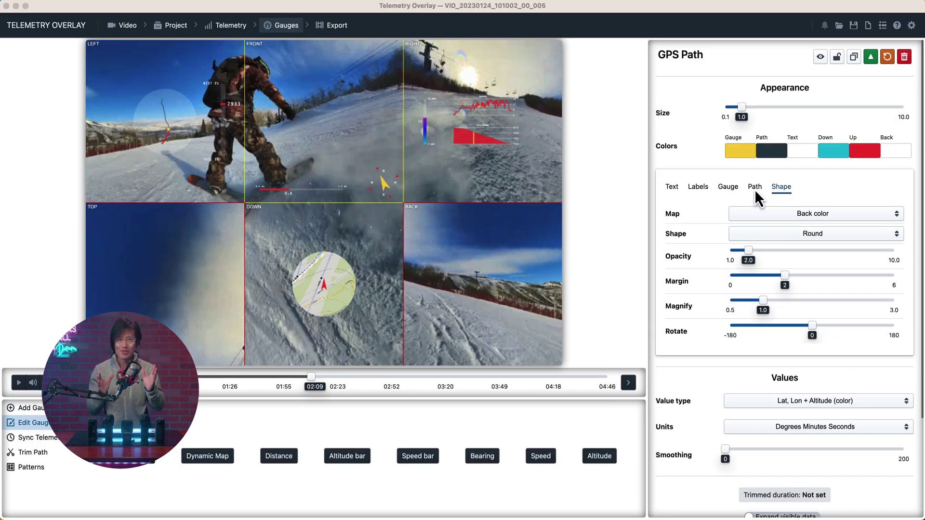
Switch the GPS Path map from Satellite to Hybrid and drag its opacity to 8.1.
left_click(727, 187)
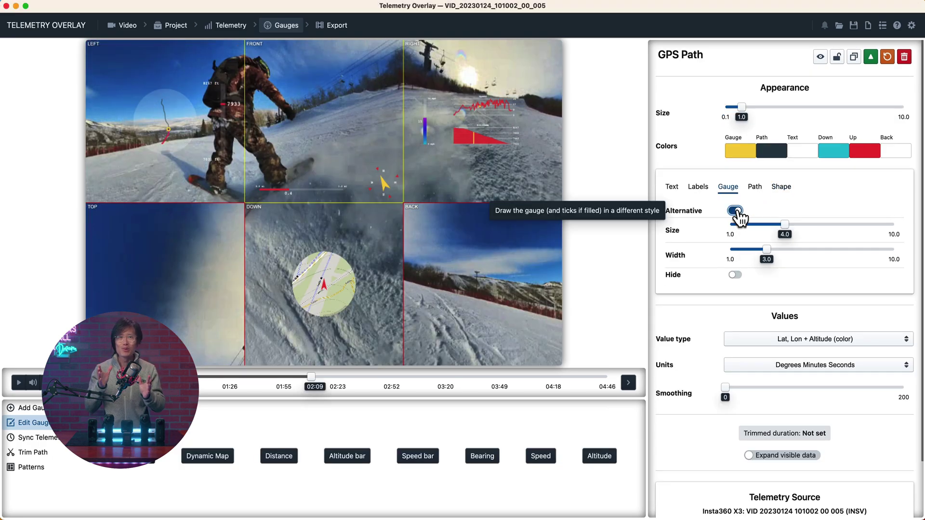
left_click(755, 188)
left_click(781, 188)
left_click(790, 215)
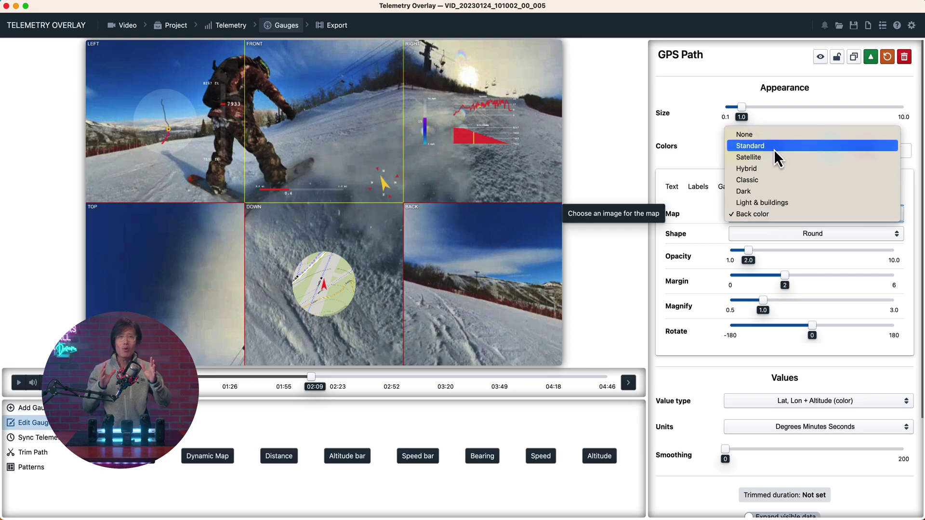
left_click(761, 158)
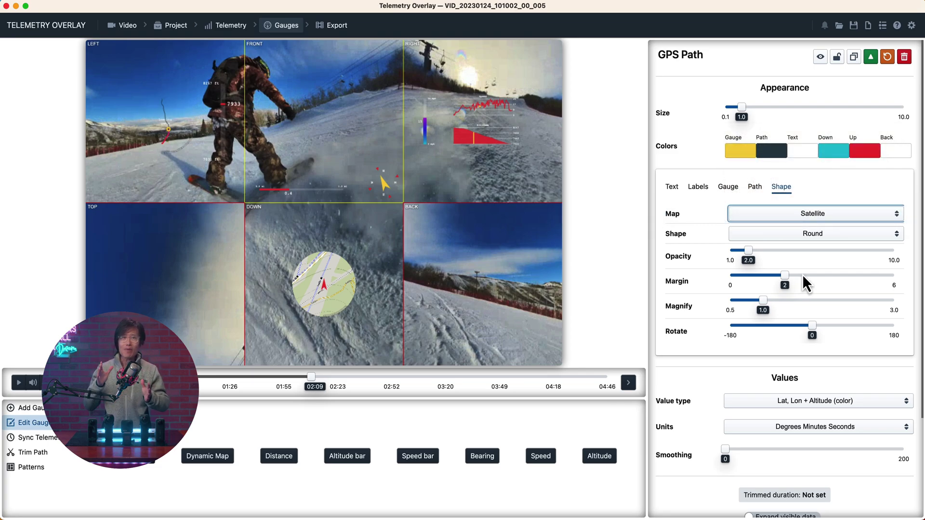
left_click(821, 215)
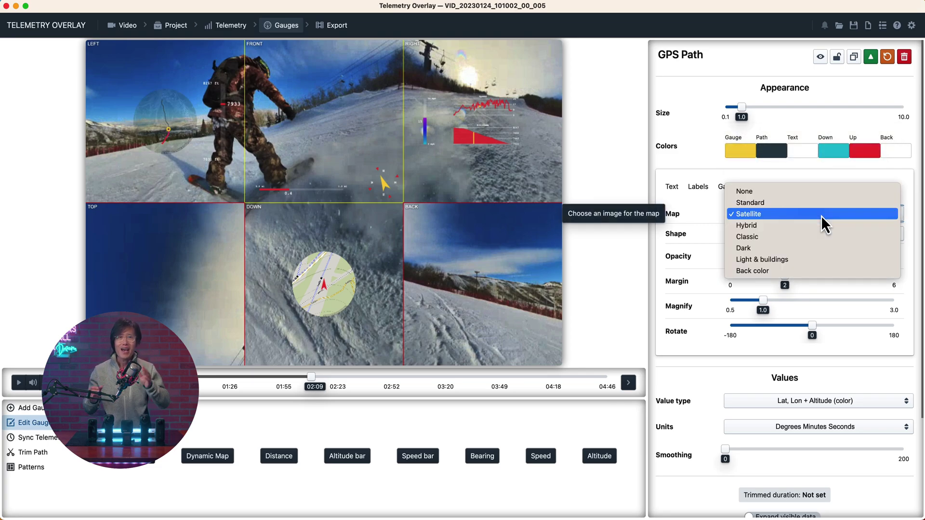
left_click(786, 224)
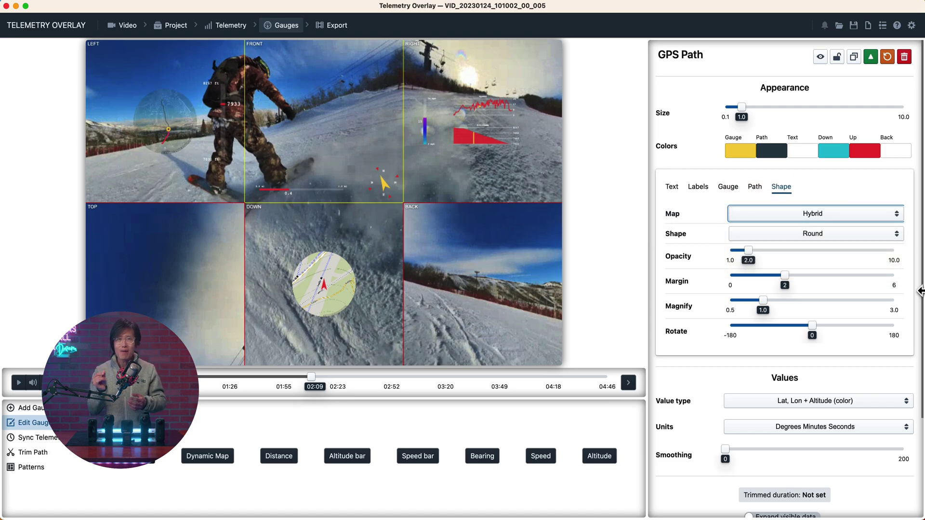
left_click_drag(748, 251, 861, 258)
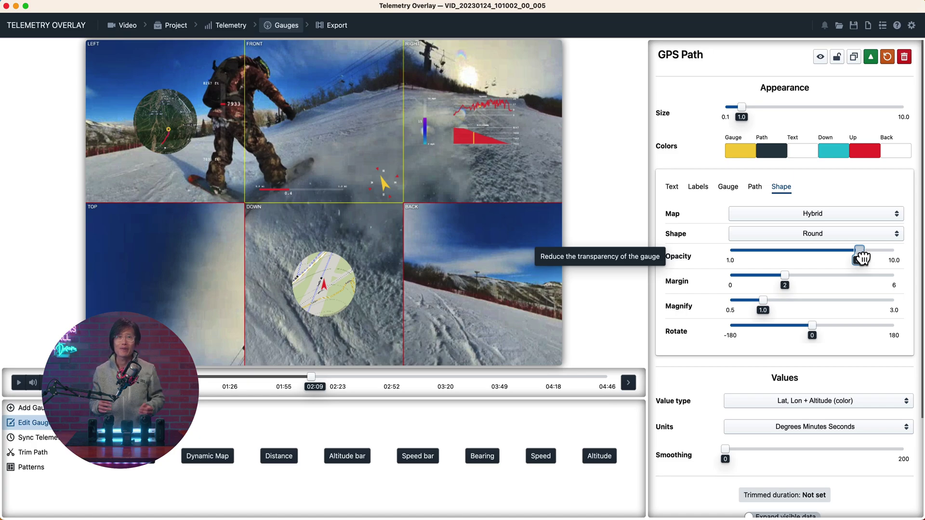
left_click(29, 467)
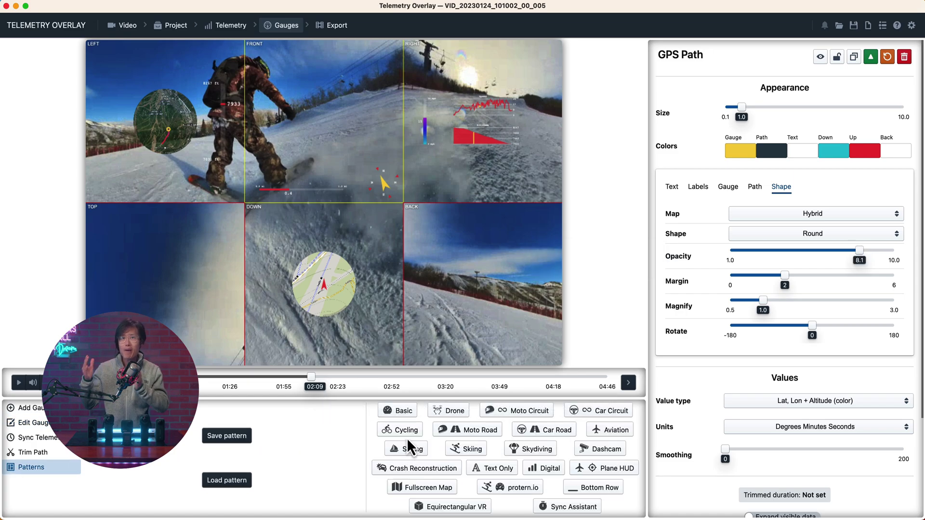
Load the Skiing preset over the existing gauges and shrink Altitude vs Distance to 0.1.
left_click(467, 451)
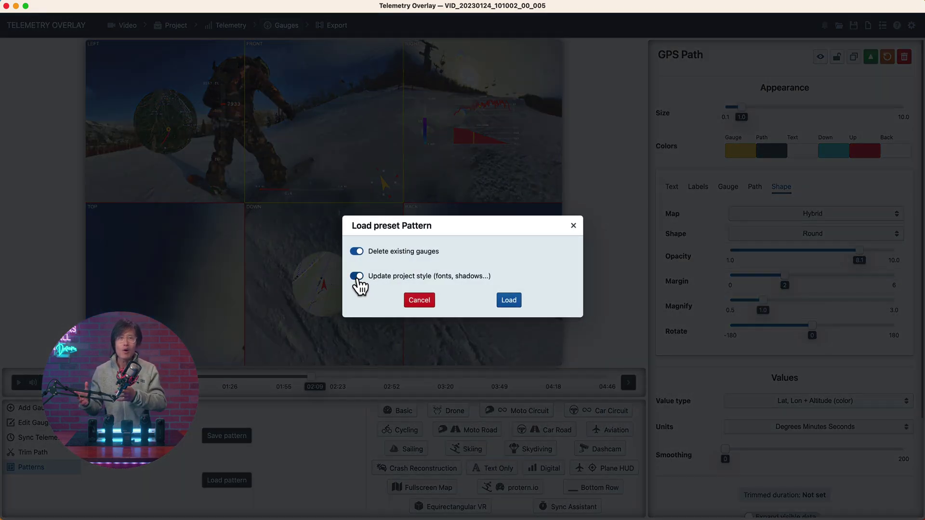
left_click(512, 302)
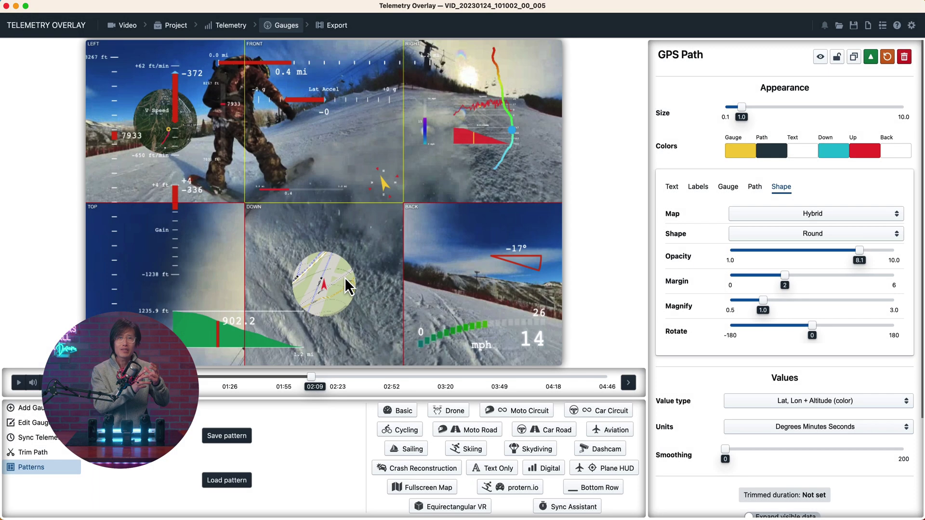
left_click(205, 337)
left_click_drag(759, 107, 725, 107)
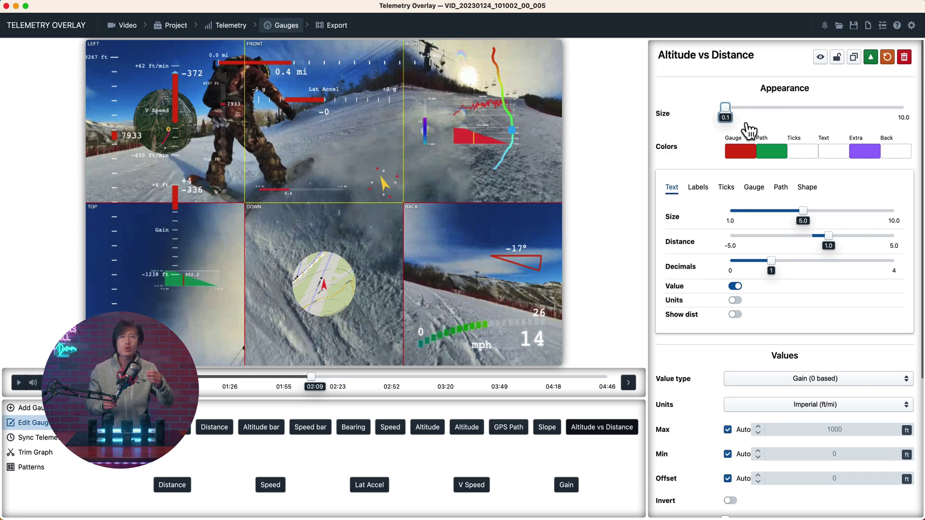
Delete the Altitude vs Distance gauge, and shrink Distance to 0.6 and Gain to 0.1.
key("Delete")
left_click(270, 75)
left_click_drag(759, 107, 675, 123)
left_click(292, 99)
left_click(318, 60)
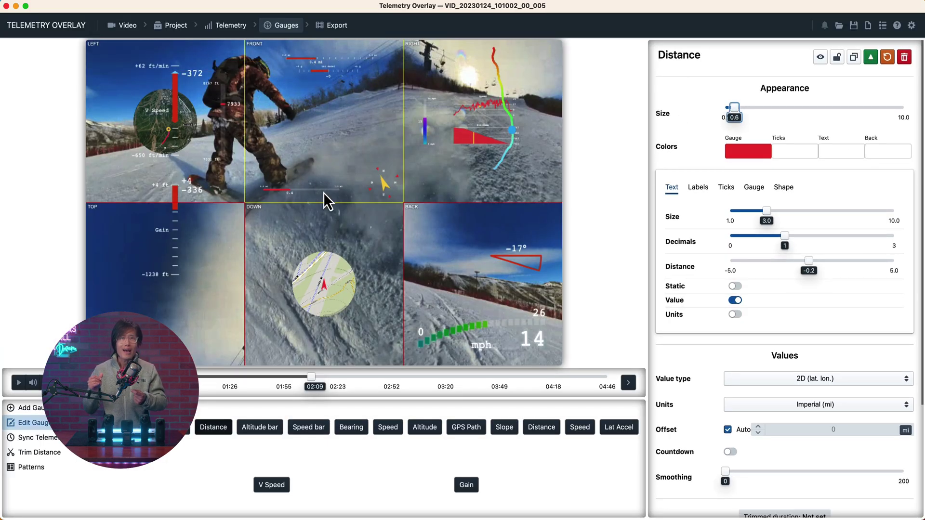
left_click(183, 192)
left_click_drag(759, 107, 725, 121)
Delete the Slope gauge and make the Speed gauge small in the FRONT panel.
left_click(247, 196)
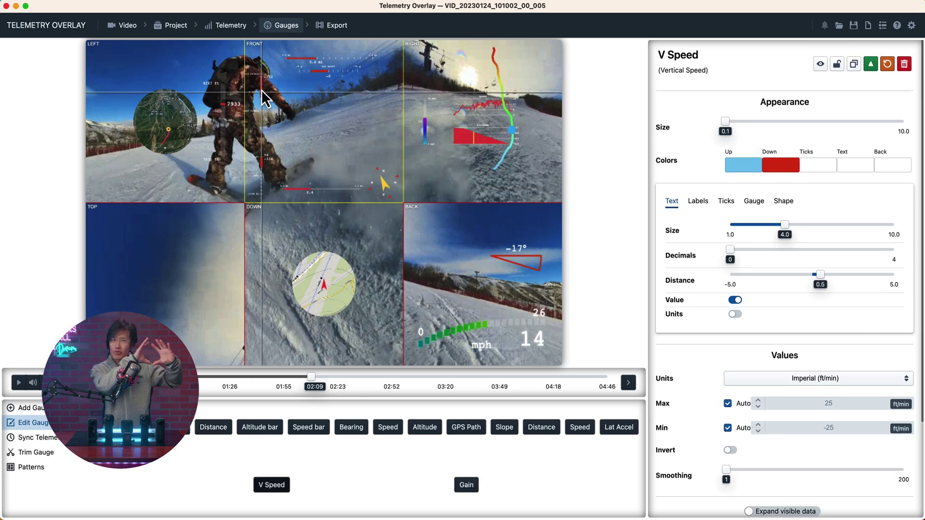
left_click(503, 123)
left_click(516, 260)
key("Delete")
left_click(470, 237)
left_click_drag(470, 238, 377, 163)
Restyle the Bearing gauge with the alternative ring style and a green colour.
left_click(384, 182)
left_click(726, 187)
left_click(754, 186)
left_click(737, 209)
left_click(783, 187)
left_click(750, 157)
left_click(739, 243)
left_click(790, 178)
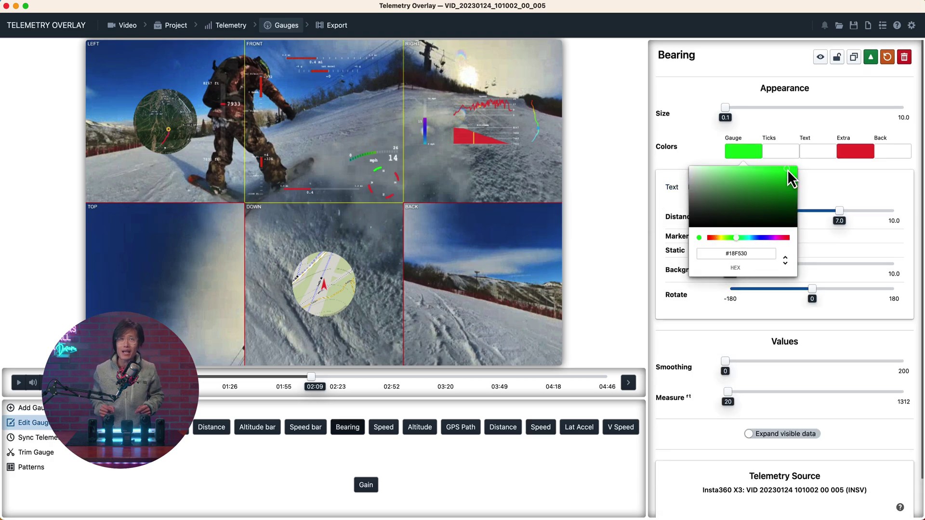
Review the Altitude gauge's settings, then toggle units in the Speed bar gauge's text.
left_click(468, 143)
left_click(726, 201)
left_click(754, 201)
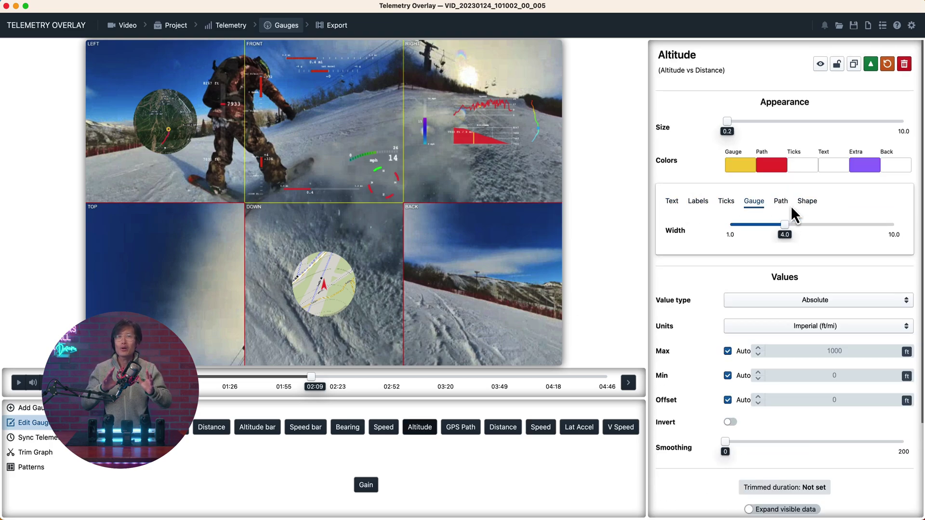
left_click(806, 201)
left_click(317, 193)
left_click(316, 124)
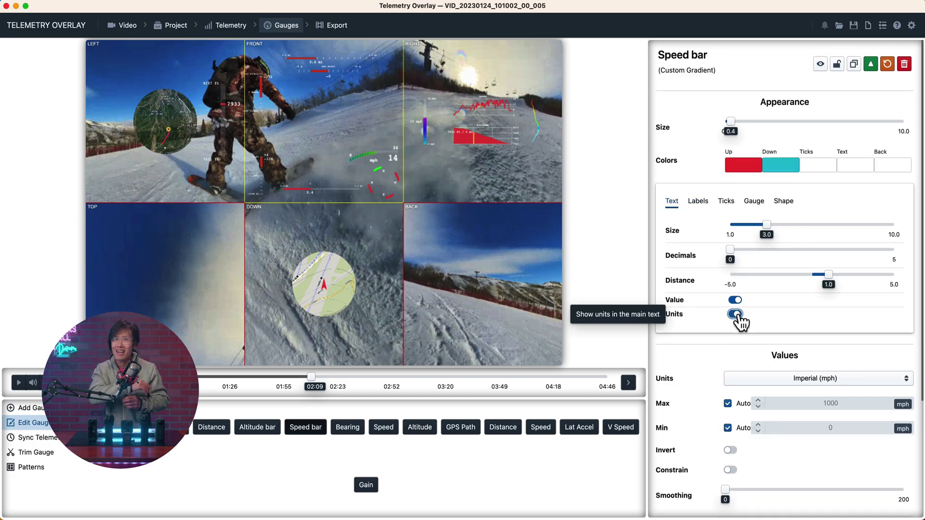
left_click(754, 201)
Delete the GPS Altitude gauge and confirm its removal.
left_click(31, 466)
left_click(472, 466)
left_click(505, 299)
left_click(466, 484)
left_click(904, 64)
key("Return")
left_click(196, 289)
Set the 2D Speed gauge's arc angle to about 93 and hide its units.
left_click(321, 289)
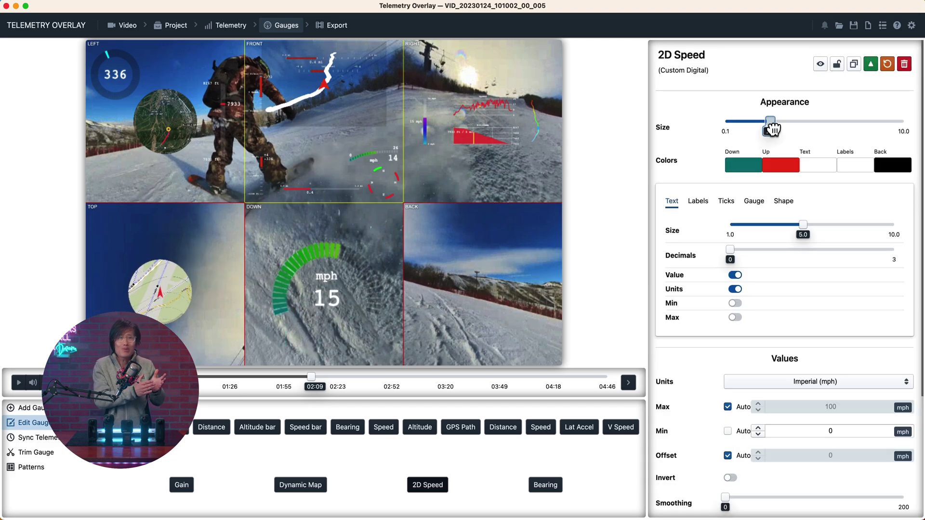
left_click(754, 201)
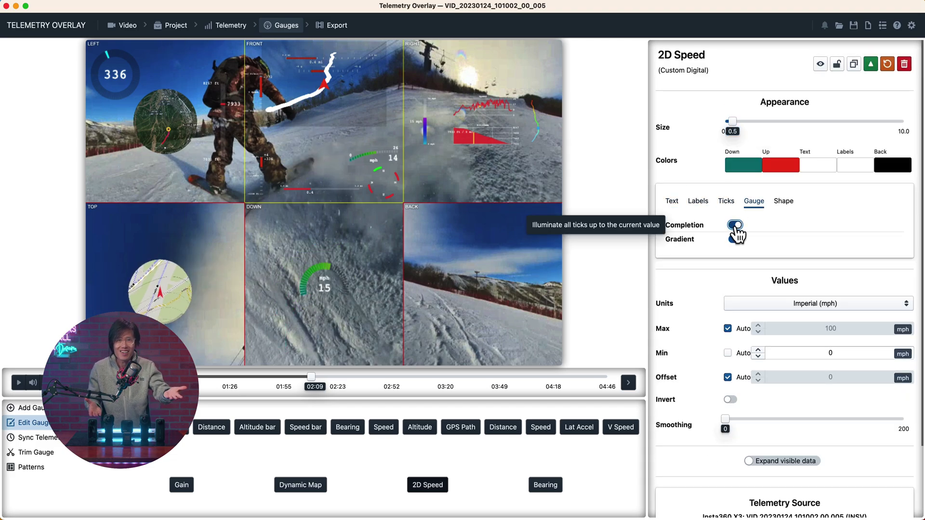
left_click(783, 201)
left_click_drag(819, 262, 857, 267)
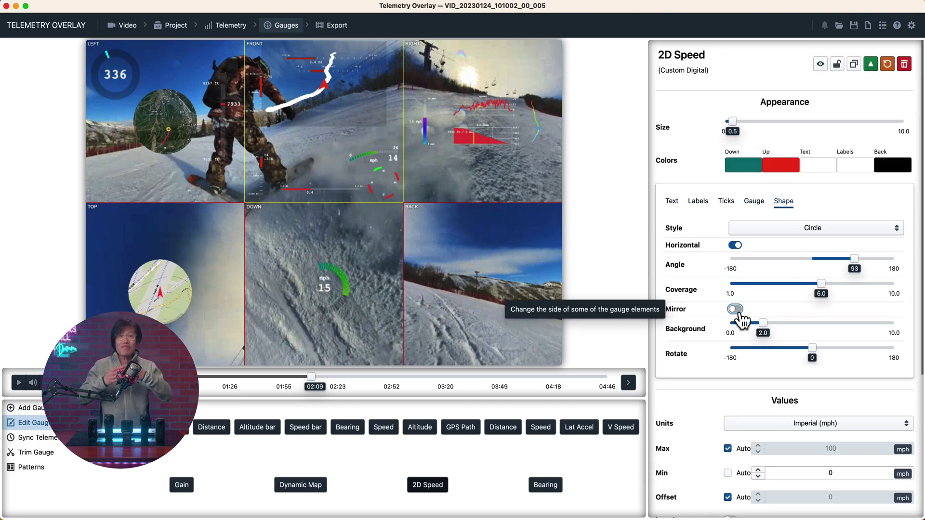
left_click(672, 201)
left_click(735, 289)
Move the Dynamic Map into position in the DOWN view.
left_click_drag(332, 284, 265, 285)
left_click_drag(159, 292, 364, 289)
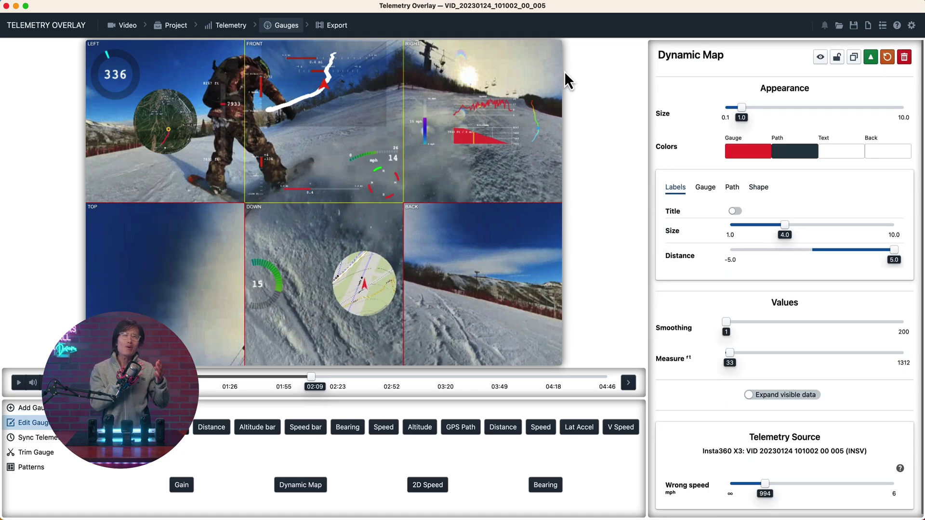
left_click(337, 26)
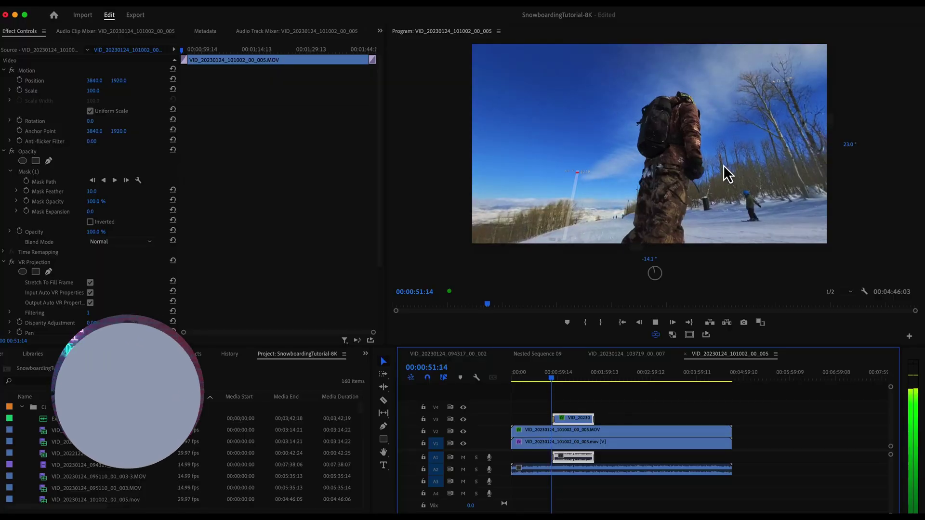
Drag in Premiere's Program monitor to look around the 360 snowboarding scene.
left_click_drag(679, 157, 631, 165)
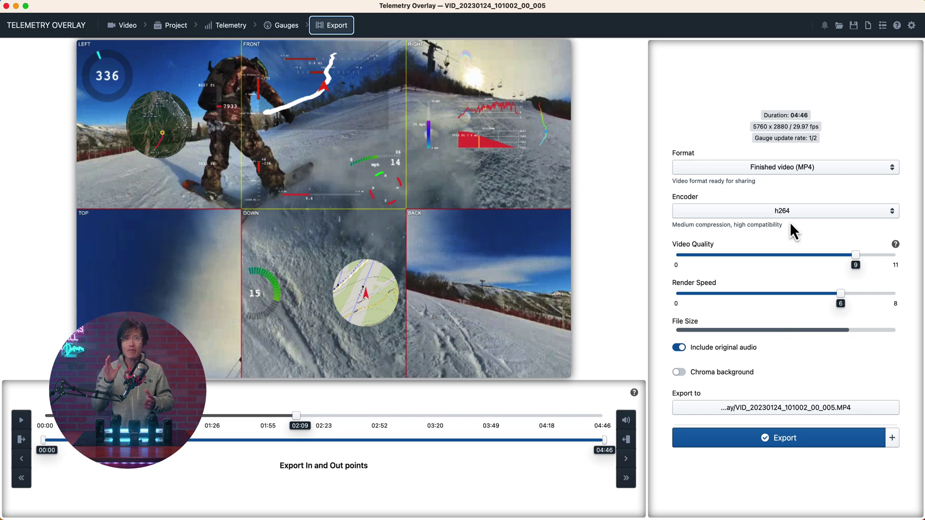
Set the export format to Transparent video (MOV) with the ProRes encoder.
left_click(772, 168)
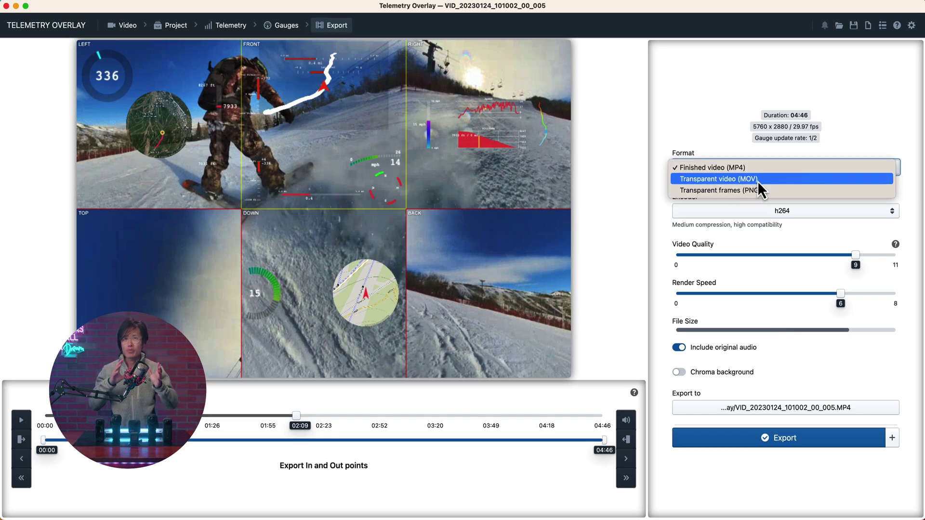
left_click(757, 181)
left_click(776, 279)
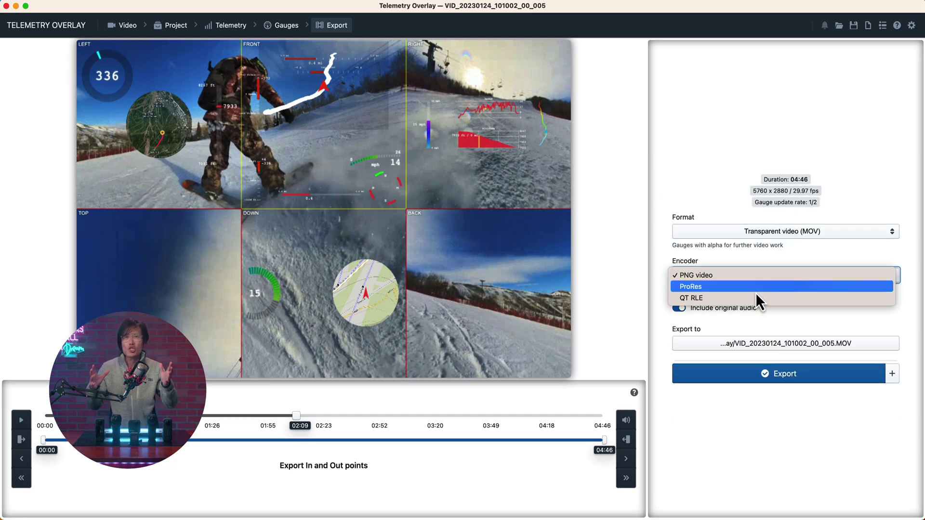
left_click(693, 277)
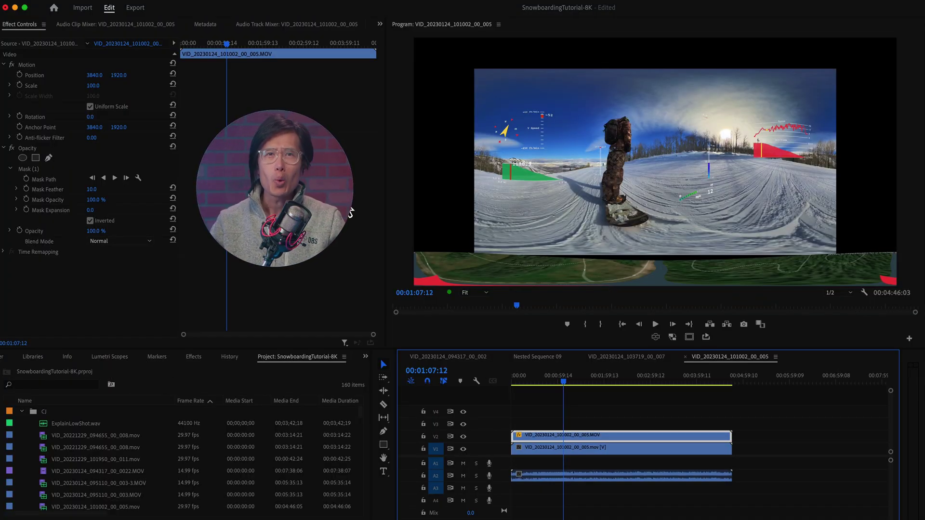
Search Effects for 'vr proj' and apply VR Projection to the V2 overlay and V1 clips.
left_click(366, 357)
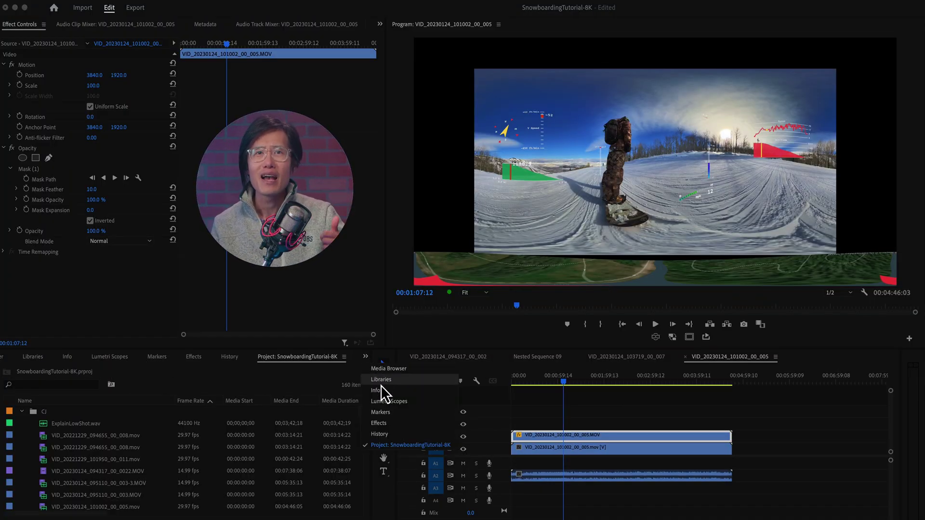
left_click(384, 422)
left_click(38, 373)
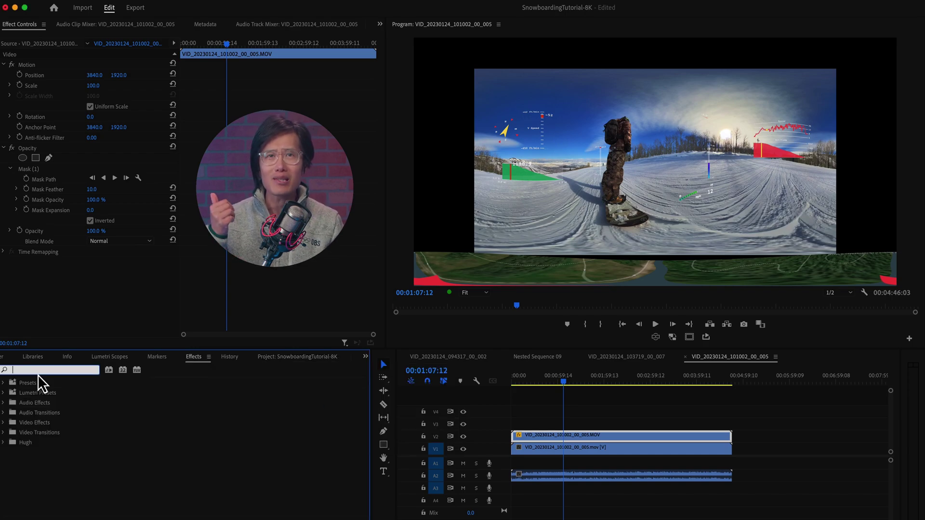
type("vr proj")
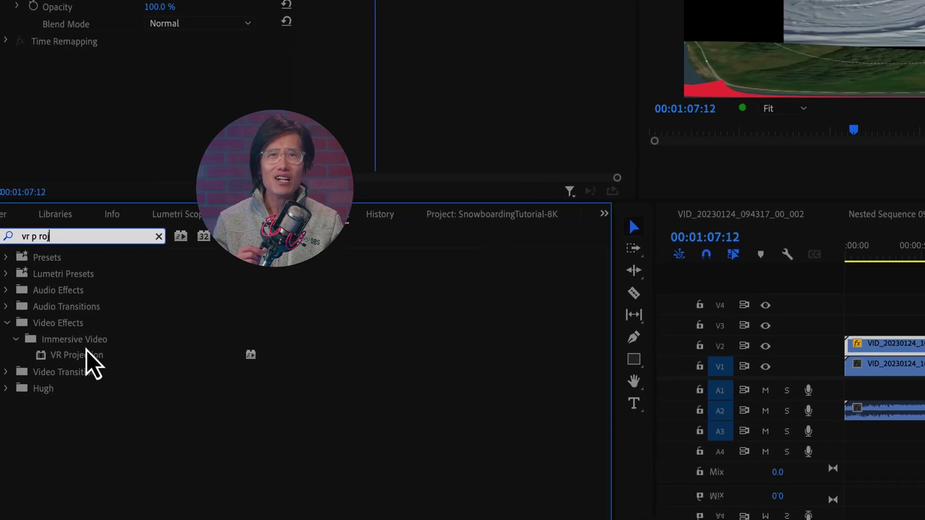
left_click_drag(52, 442, 521, 437)
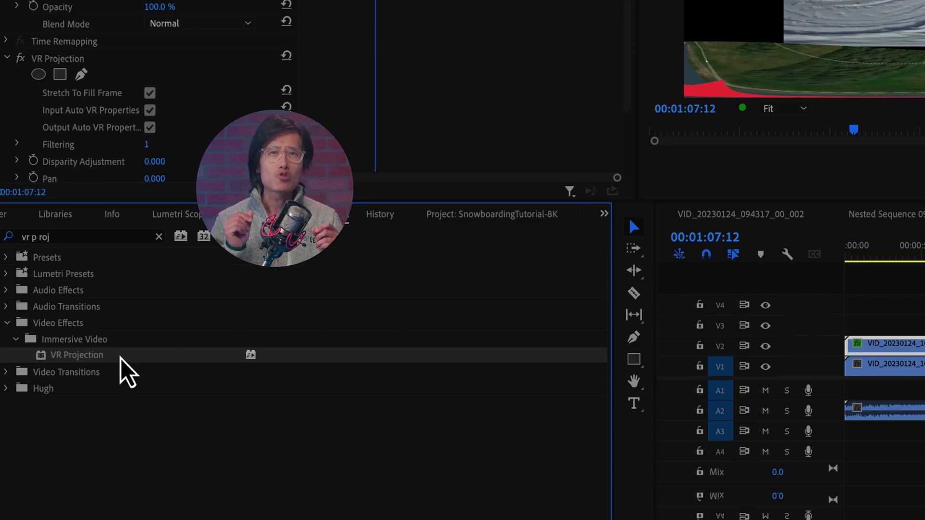
left_click_drag(299, 373, 856, 370)
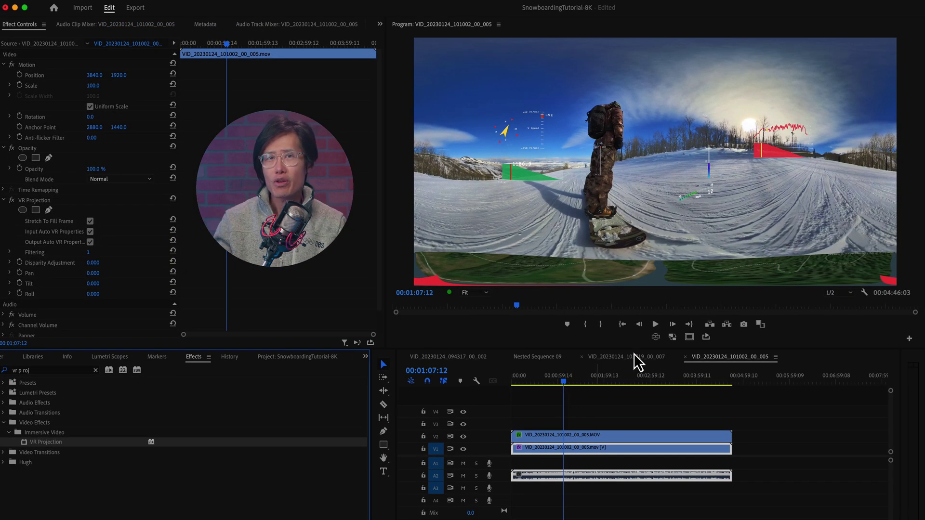
Enable the 360 VR display, adjust the VR Projection Pan, and play while looking around.
left_click(655, 337)
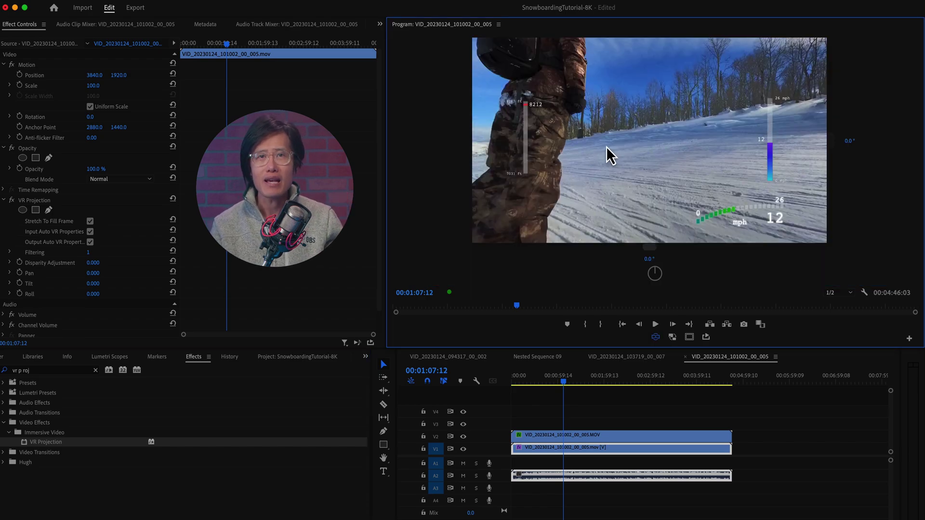
left_click(555, 453)
left_click_drag(96, 278, 76, 278)
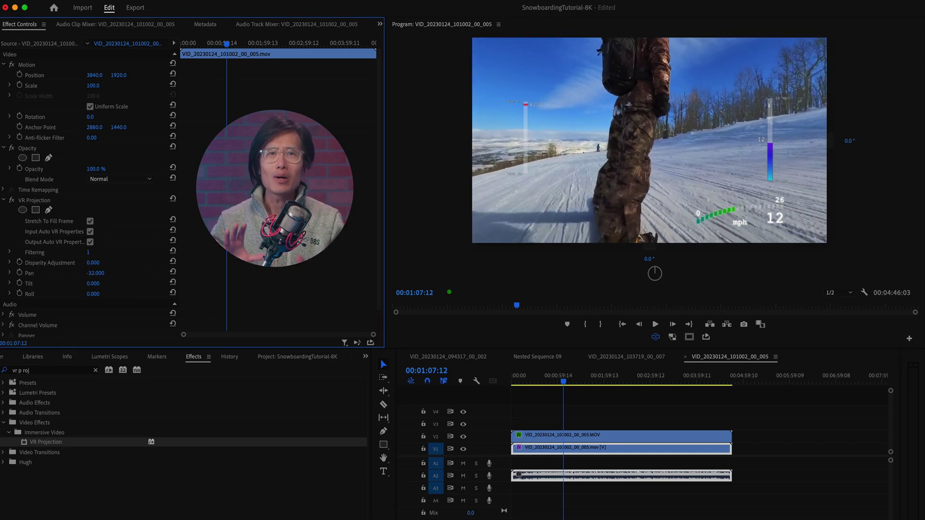
left_click_drag(611, 166, 615, 179)
key("space")
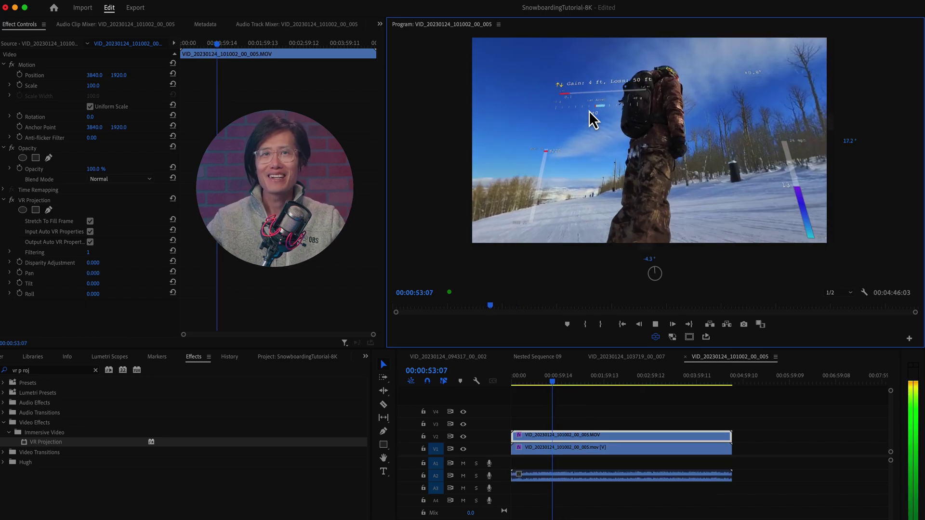
left_click_drag(635, 137, 635, 99)
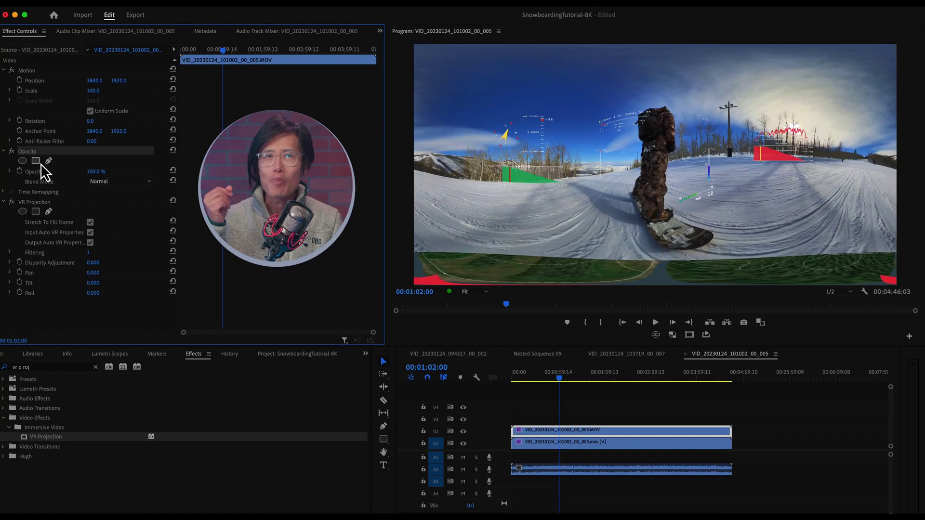
Draw a pen mask around the rider on V2's Opacity and toggle Inverted.
left_click(49, 160)
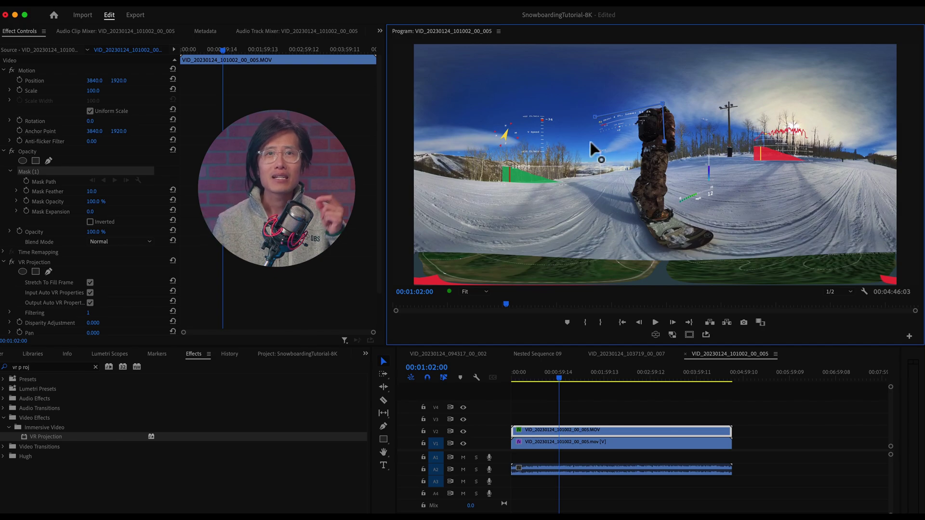
left_click(594, 118)
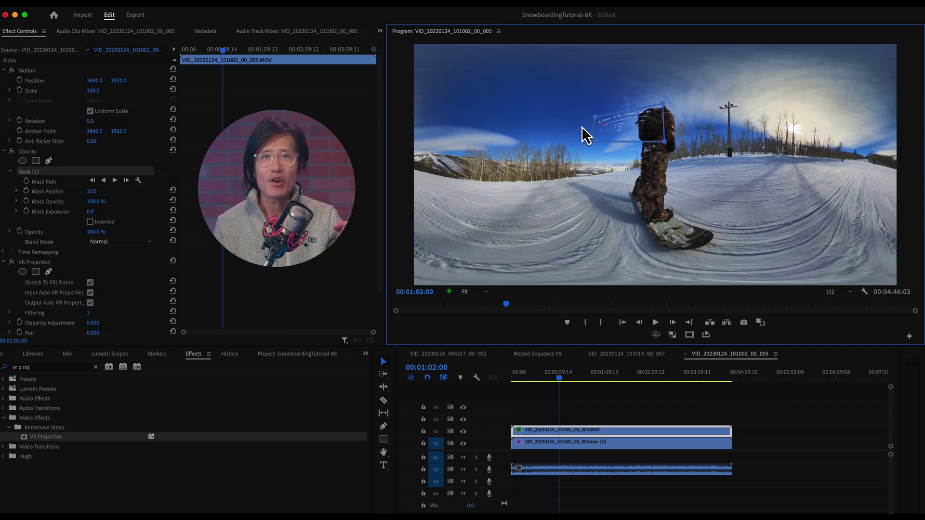
left_click(91, 222)
Alt-drag a copy of the overlay onto V3 and trim it to a short piece with a Cross Dissolve.
left_click_drag(611, 432, 597, 424)
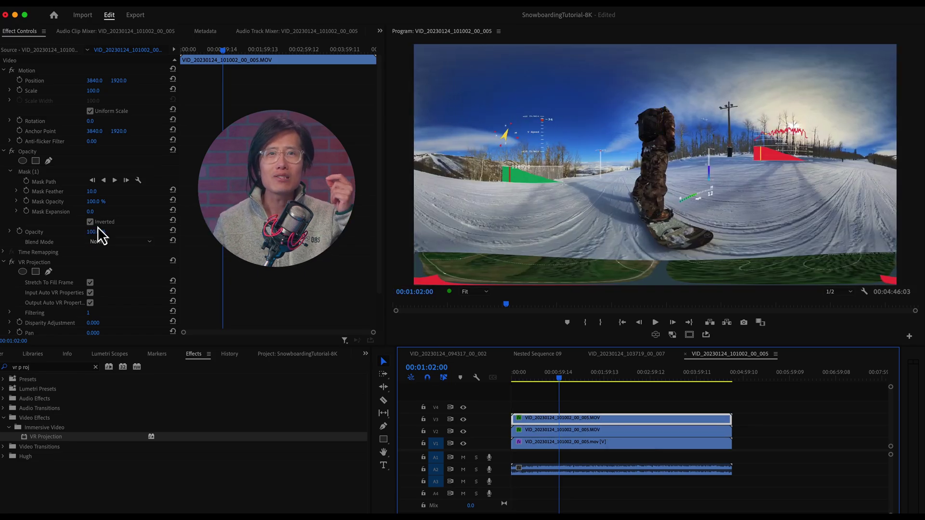
left_click(464, 423)
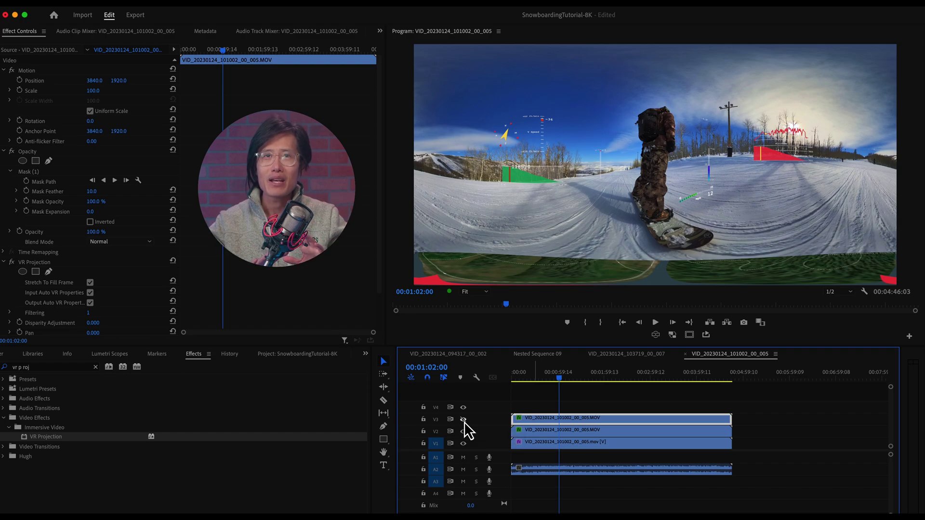
left_click_drag(512, 418, 558, 418)
left_click_drag(732, 418, 588, 418)
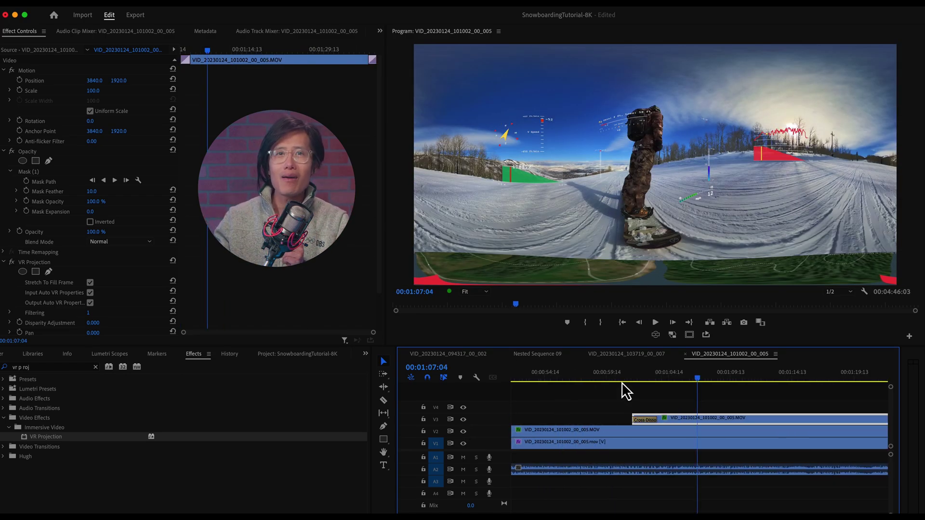
left_click_drag(621, 381, 653, 423)
left_click(644, 420)
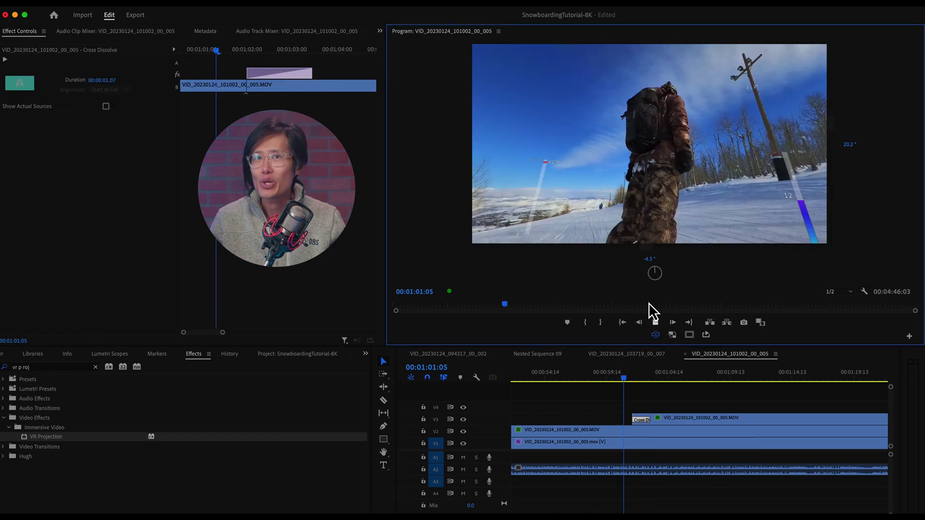
left_click_drag(637, 117, 655, 130)
left_click(708, 418)
key("c")
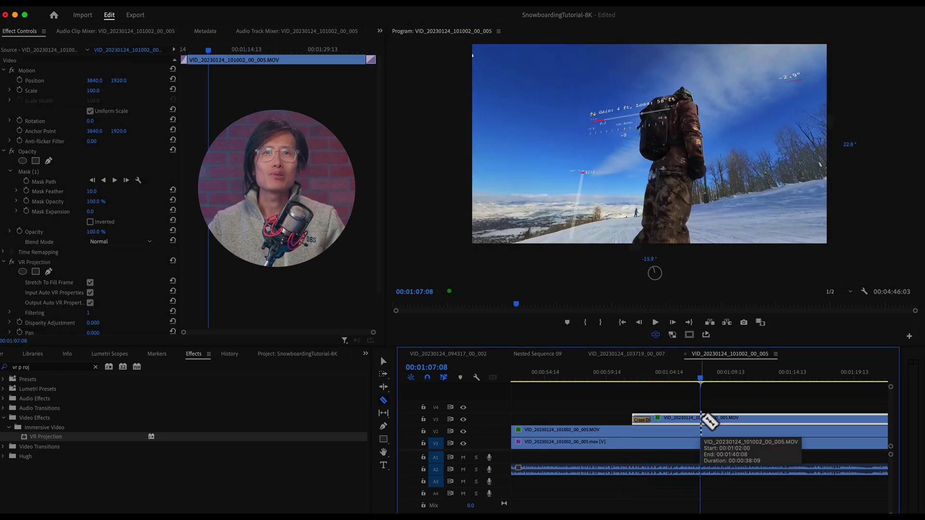